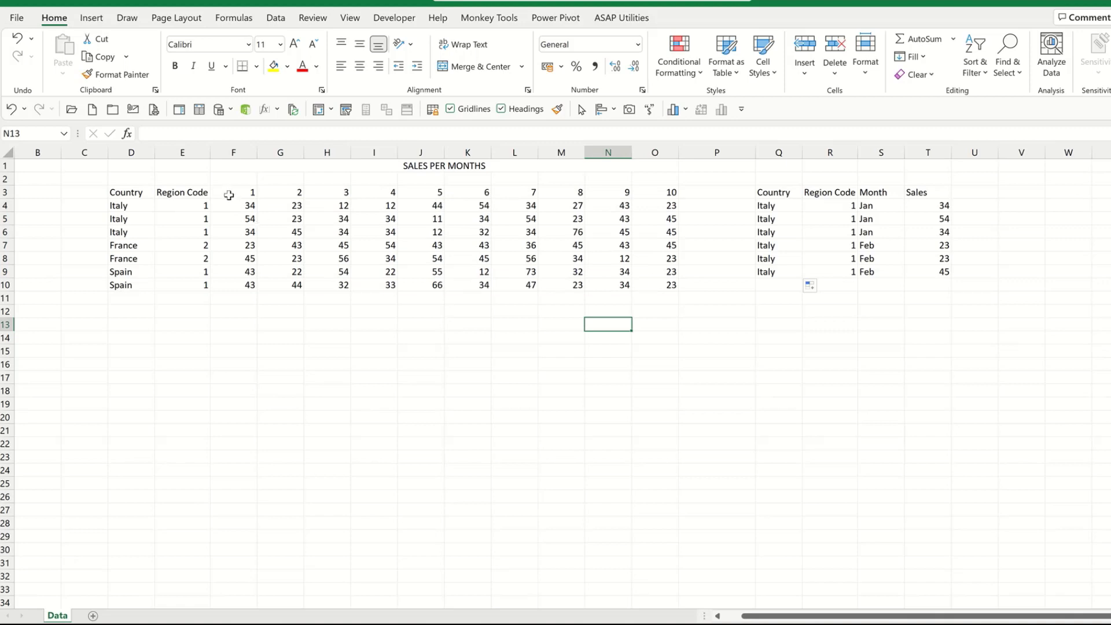
# - Examine the monthly sales table in D3:O10, including its Country and Region Code columns and the month headings across row 3
pyautogui.moveTo(228, 192); pyautogui.dragTo(671, 193)
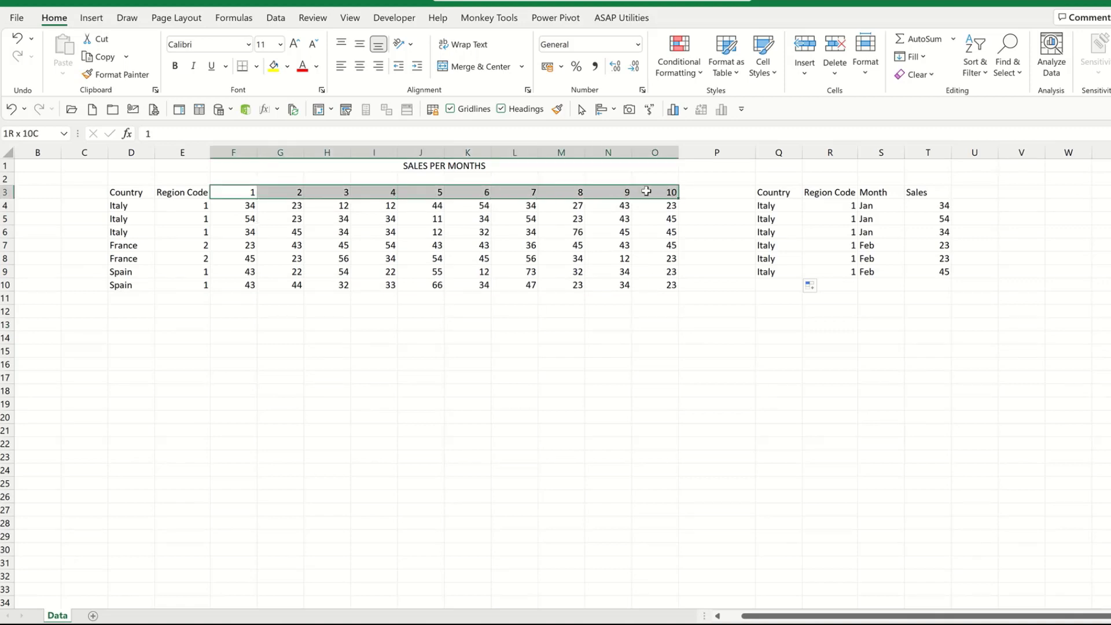
pyautogui.click(383, 323)
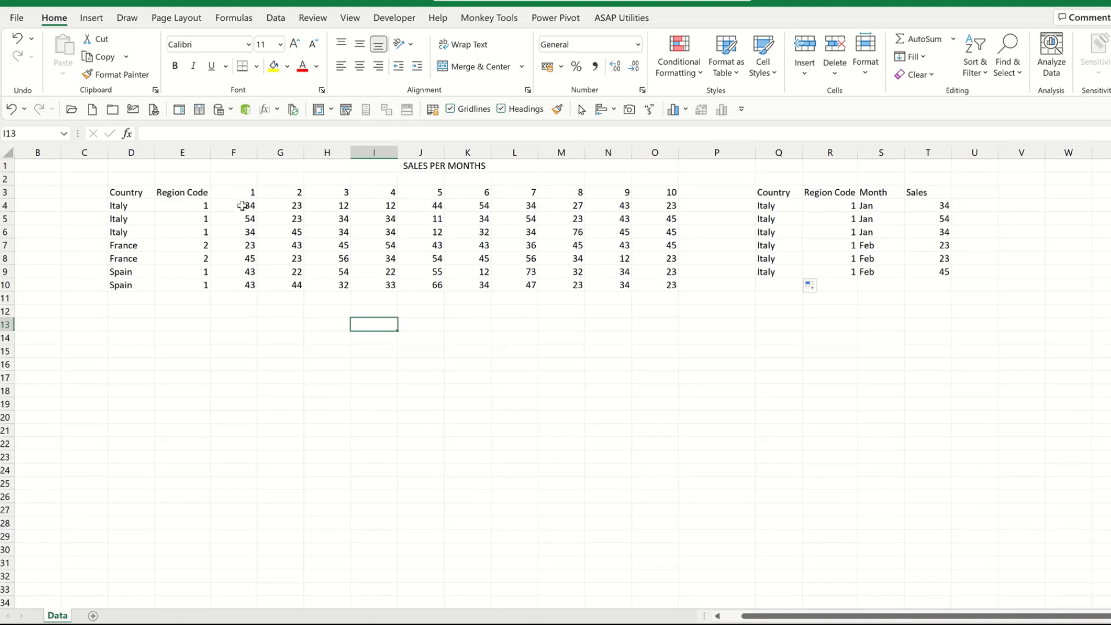
pyautogui.moveTo(244, 208); pyautogui.dragTo(243, 232)
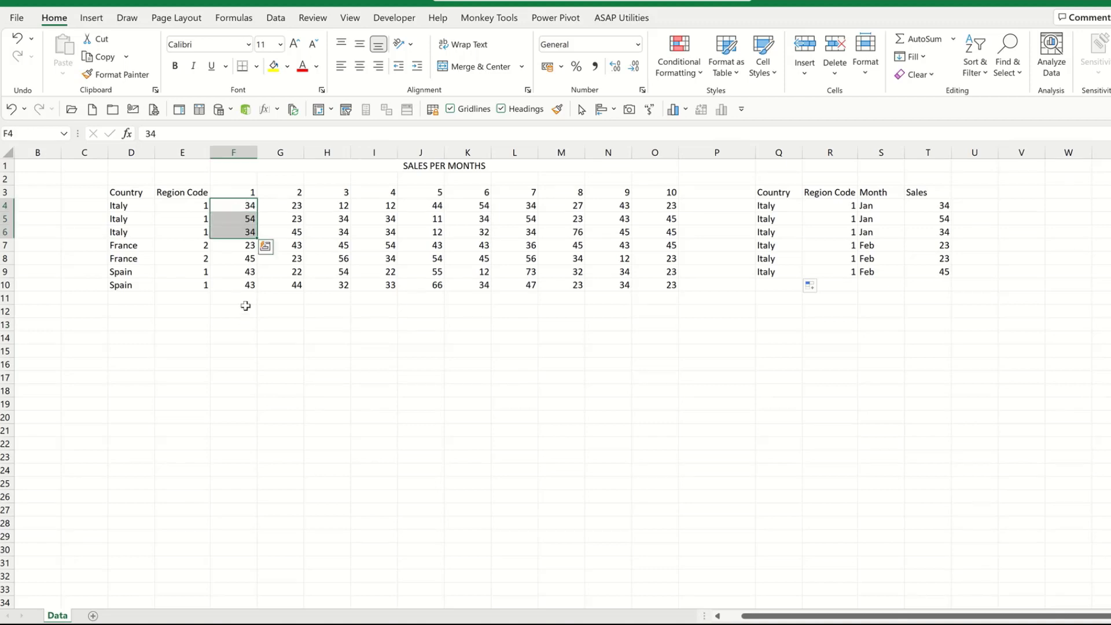
pyautogui.click(308, 248)
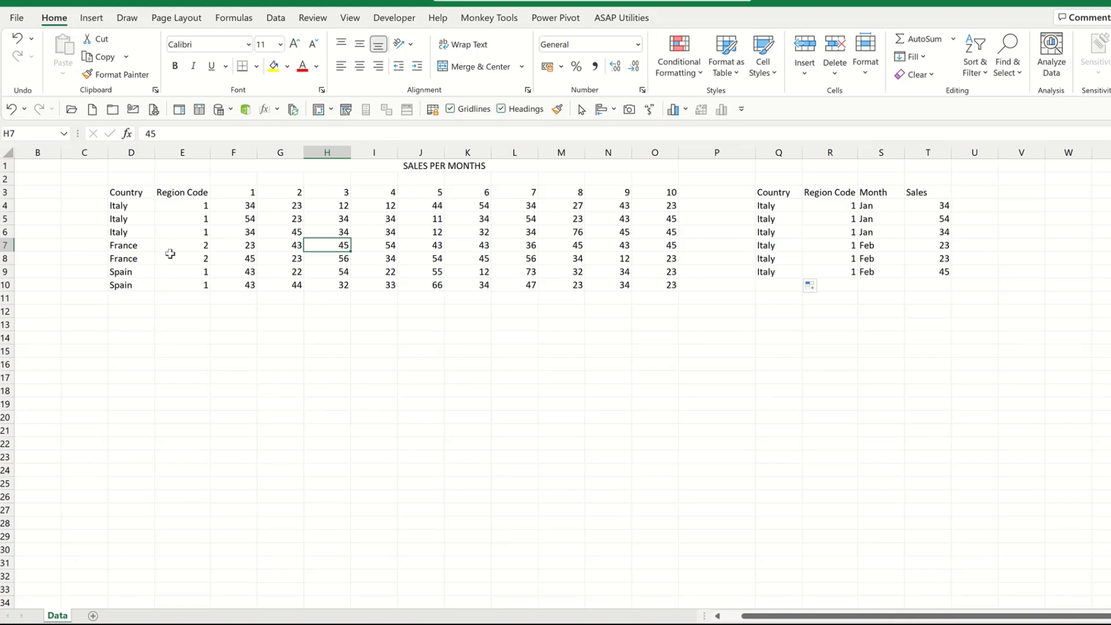
pyautogui.moveTo(141, 205); pyautogui.dragTo(136, 284)
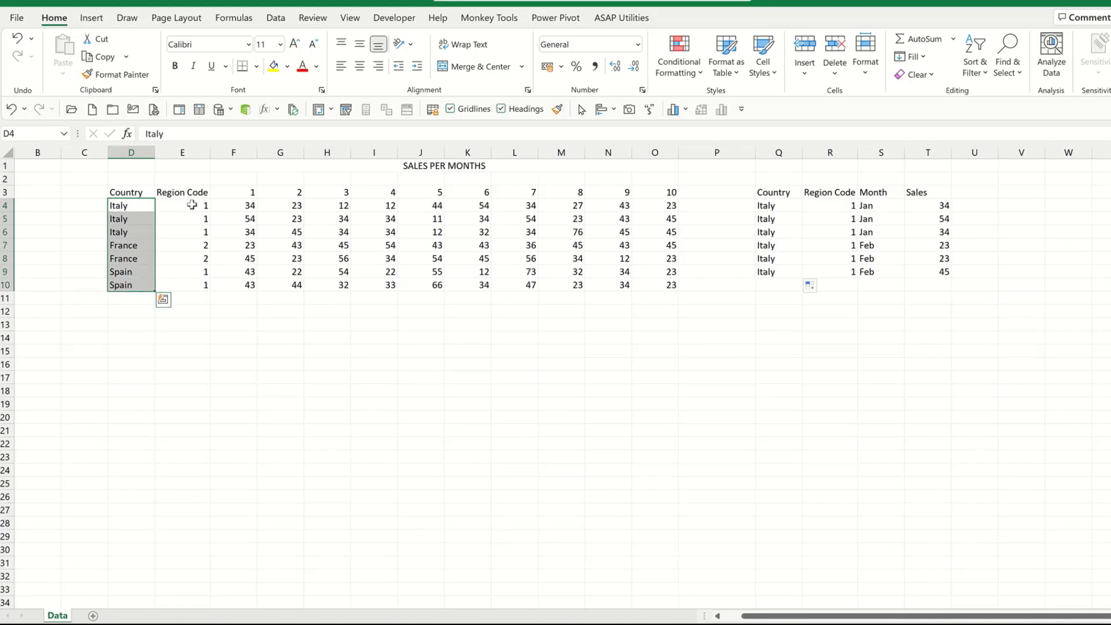
pyautogui.moveTo(191, 205); pyautogui.dragTo(192, 281)
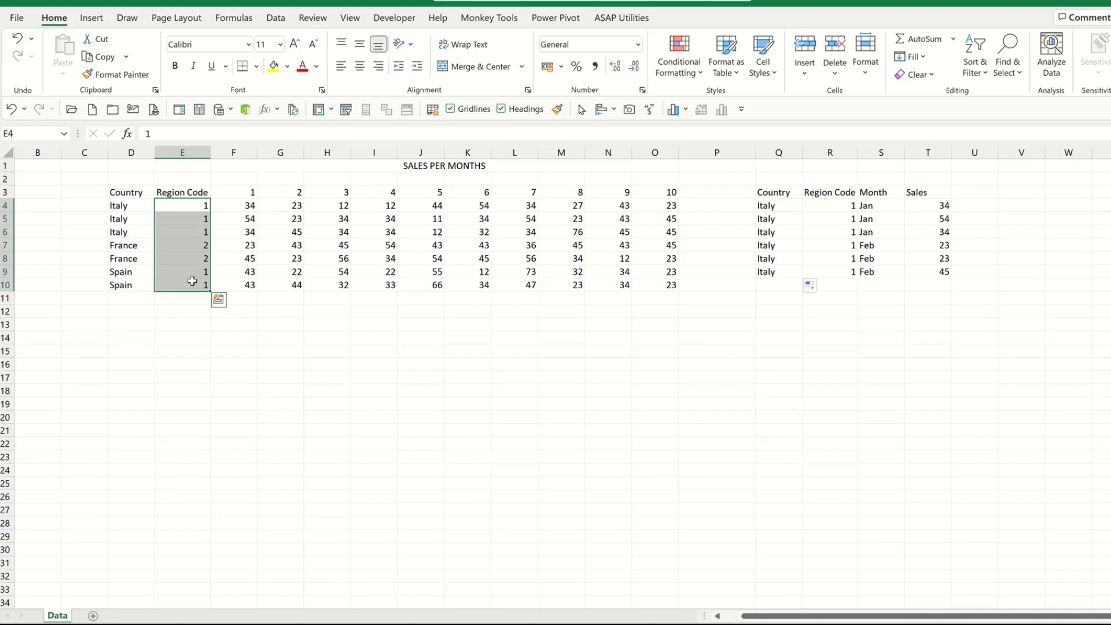
pyautogui.moveTo(238, 194); pyautogui.dragTo(644, 189)
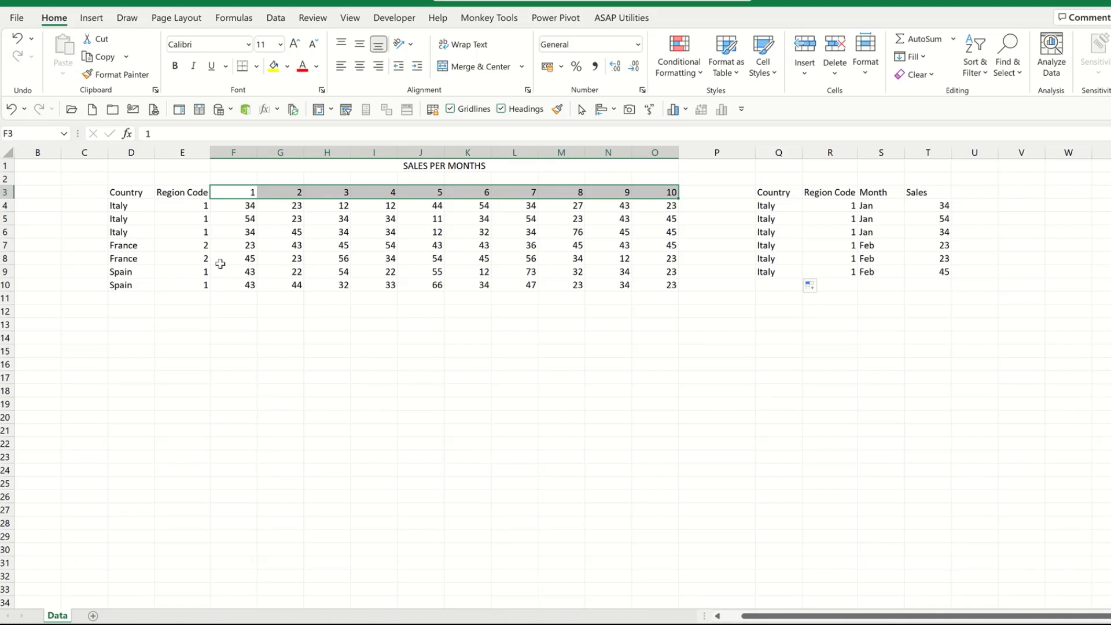
pyautogui.click(133, 224)
pyautogui.click(180, 194)
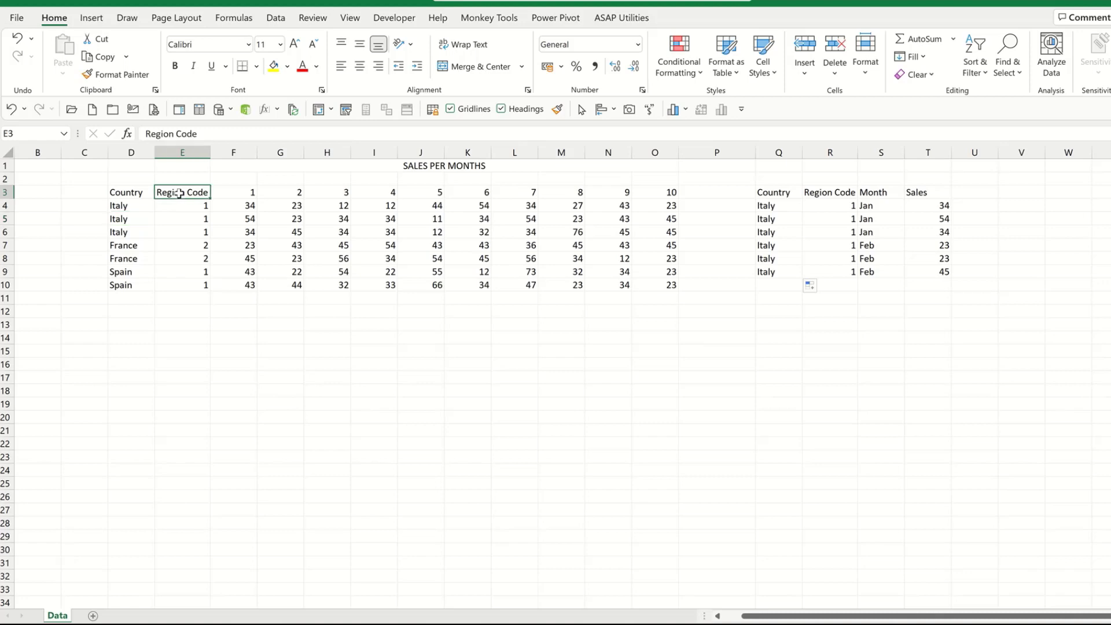
pyautogui.click(231, 192)
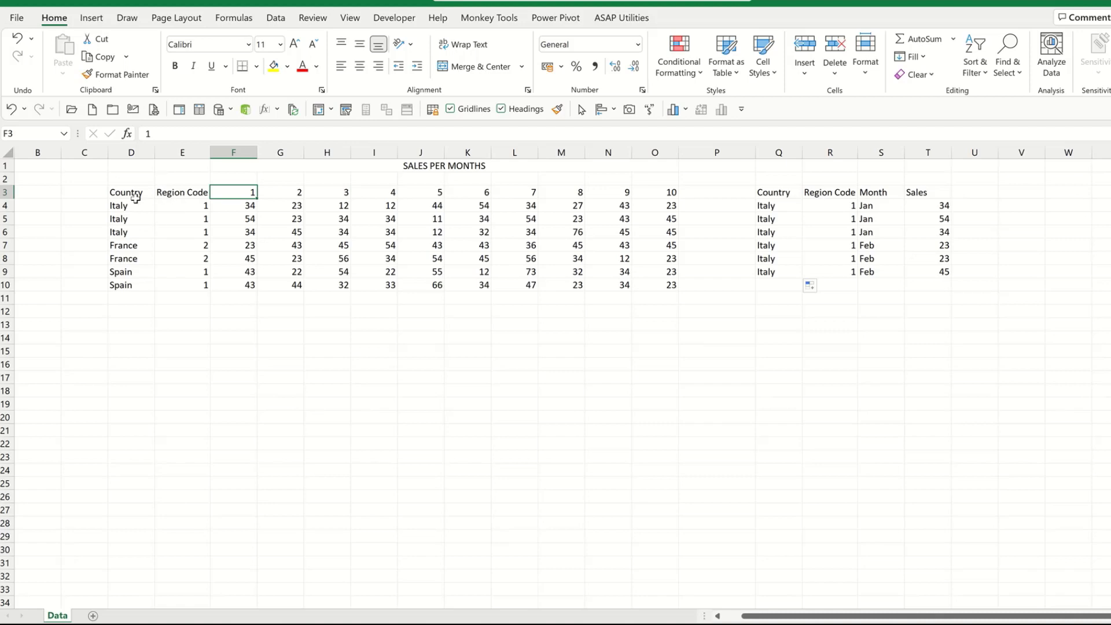
pyautogui.moveTo(132, 193); pyautogui.dragTo(653, 283)
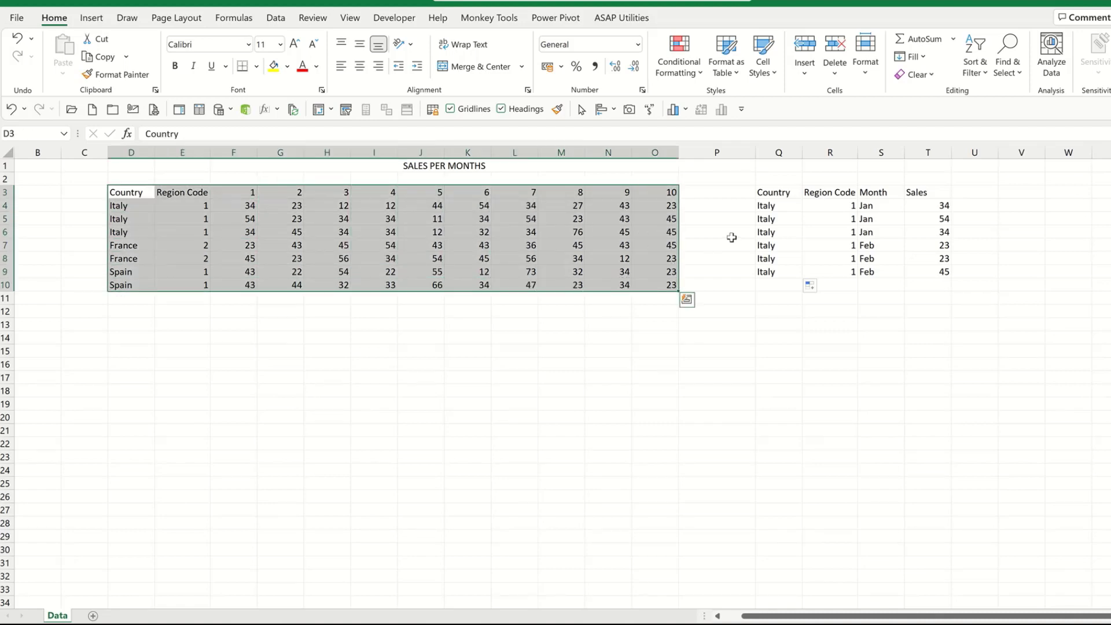
# - Examine the sample list layout in Q3:T9, with its Country, Region Code, Month and Sales columns and the rows directly below
pyautogui.moveTo(780, 188); pyautogui.dragTo(921, 270)
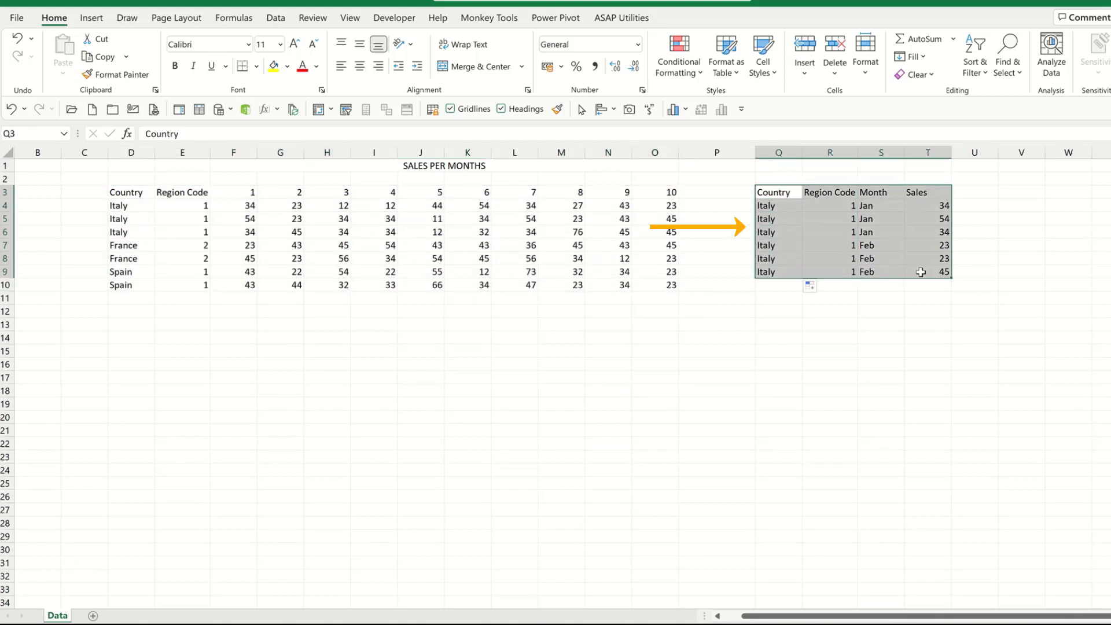
pyautogui.click(872, 311)
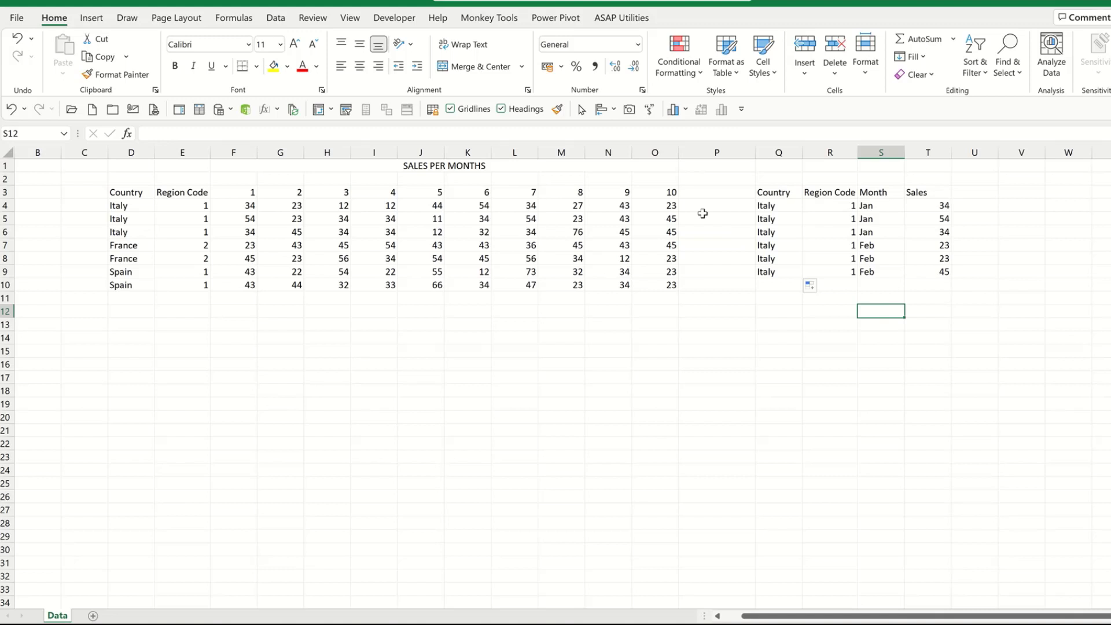
pyautogui.click(771, 193)
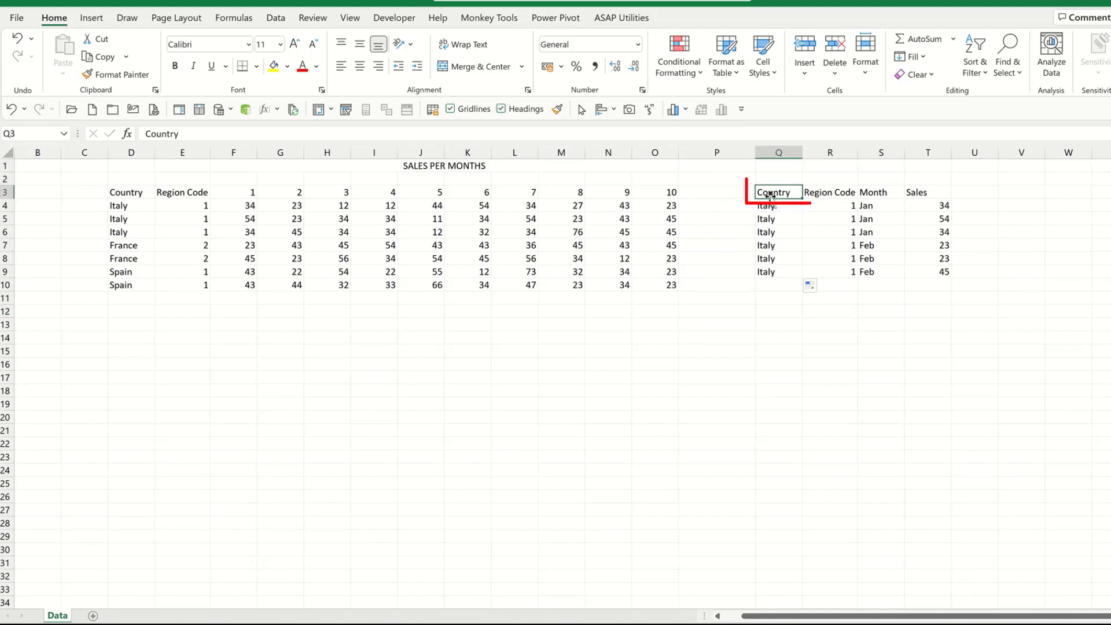
pyautogui.click(830, 193)
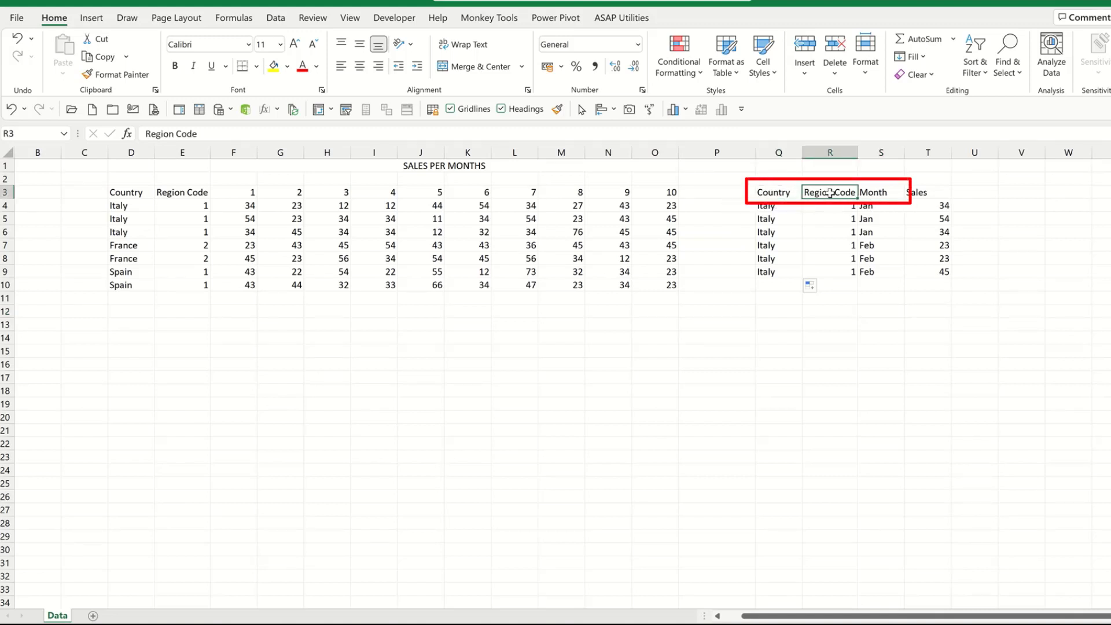
pyautogui.click(769, 192)
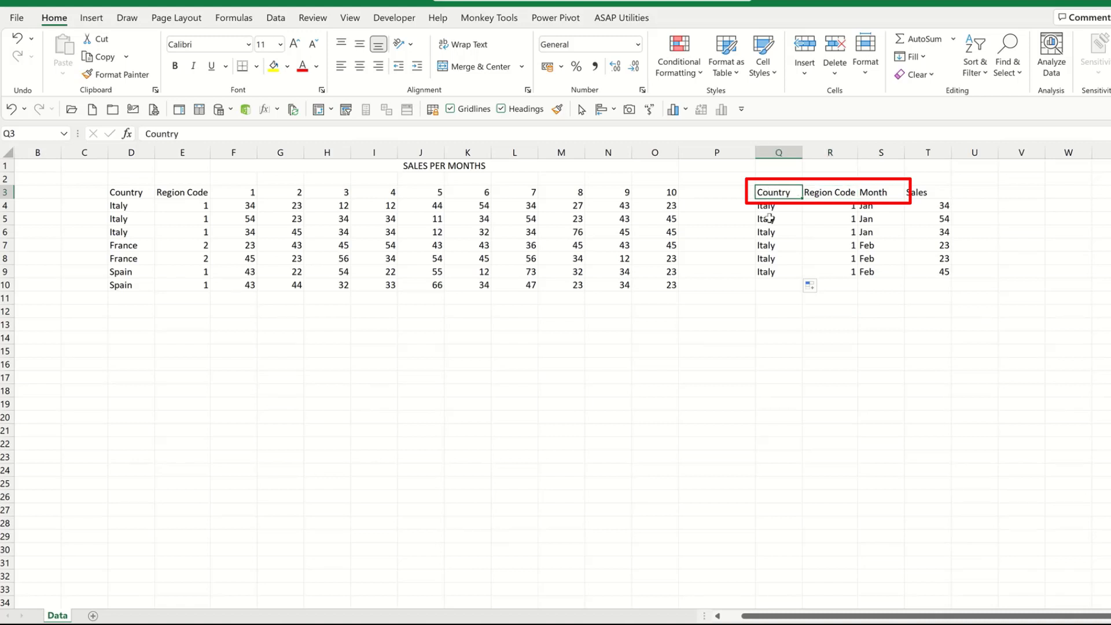
pyautogui.click(822, 193)
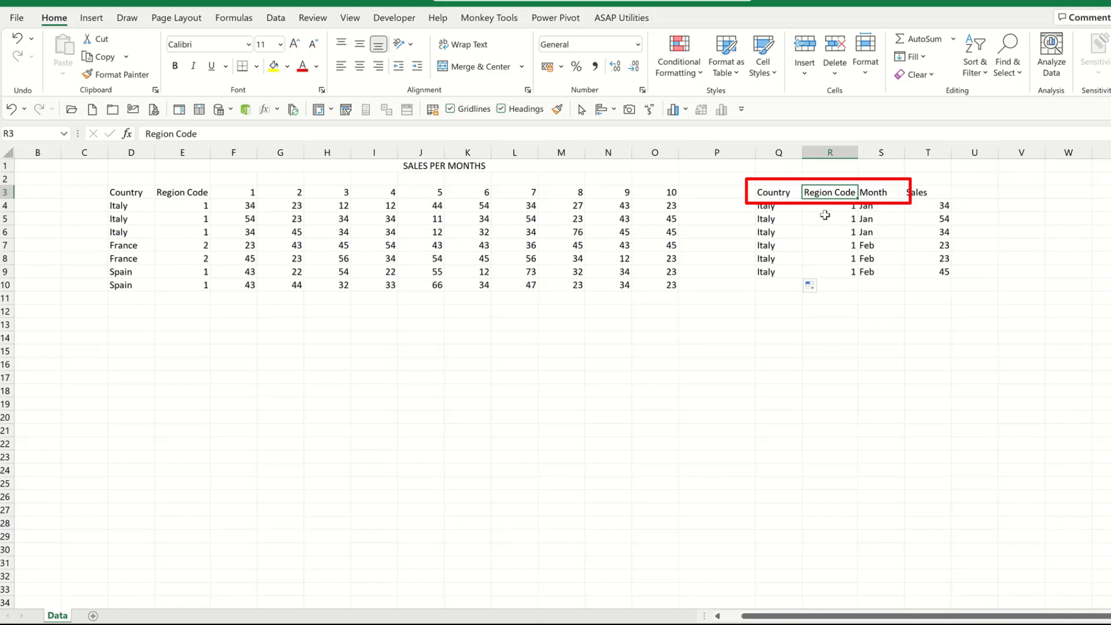
pyautogui.click(868, 193)
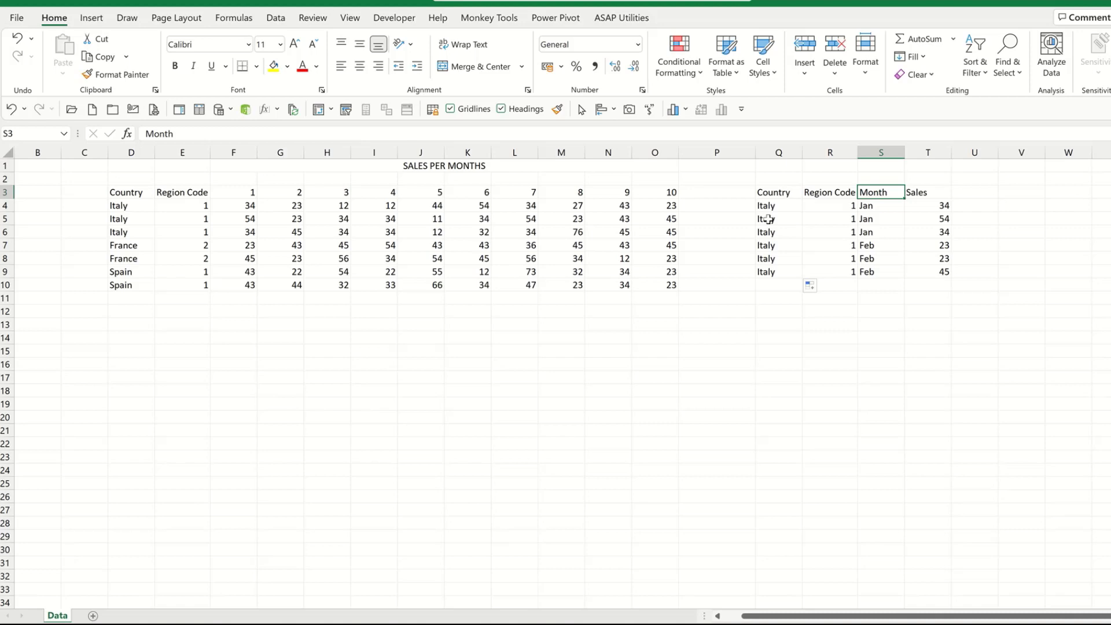
pyautogui.click(763, 287)
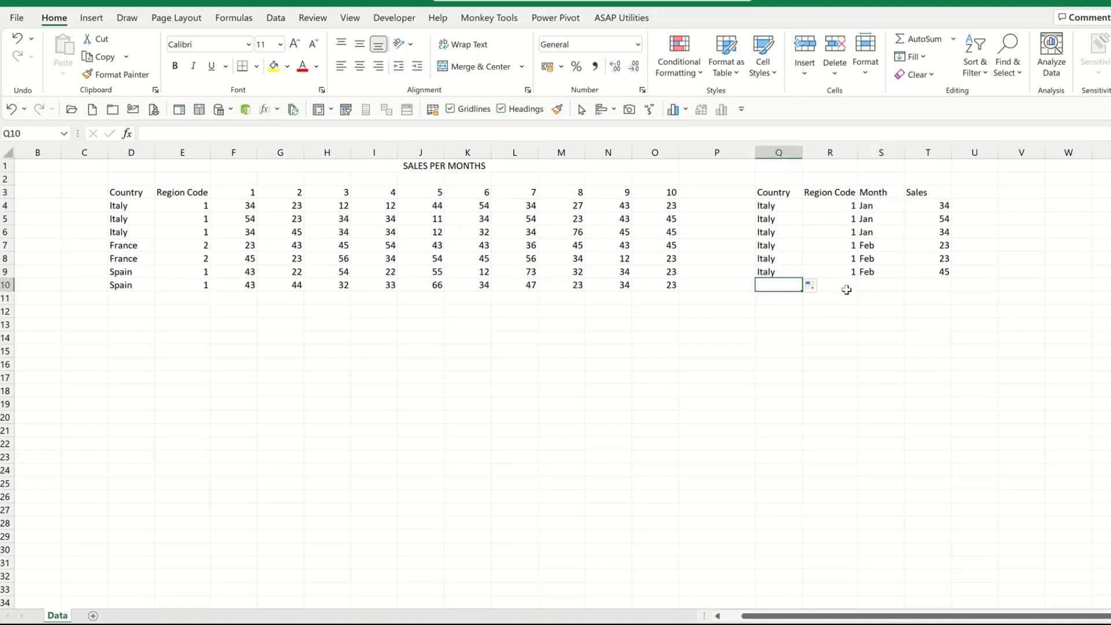
pyautogui.click(848, 288)
pyautogui.click(879, 286)
pyautogui.click(917, 291)
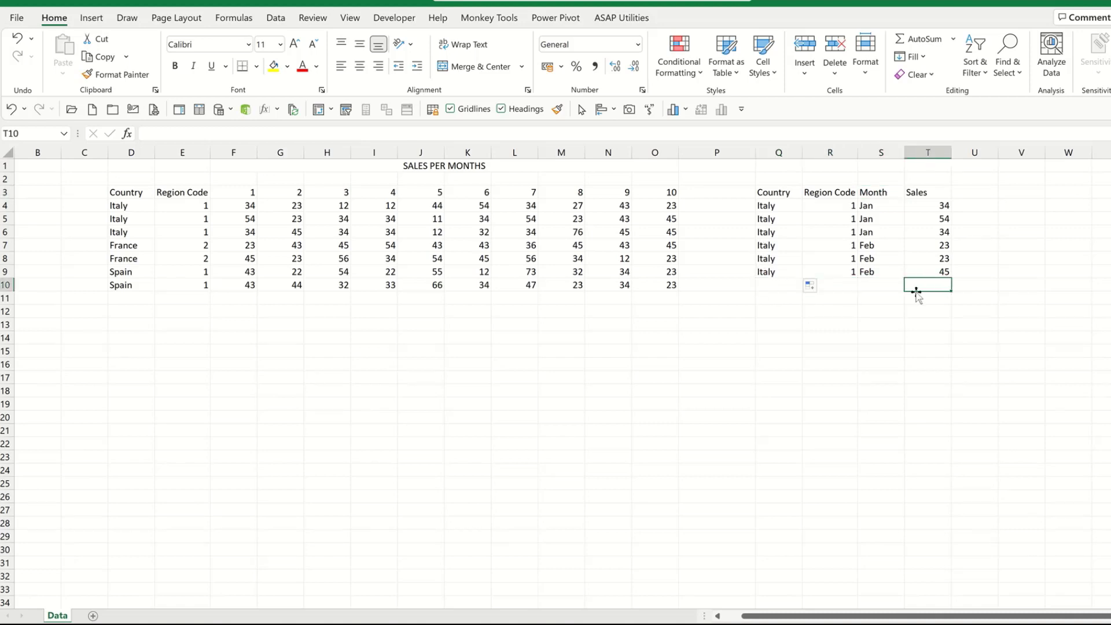
pyautogui.click(917, 297)
pyautogui.click(881, 297)
pyautogui.click(845, 300)
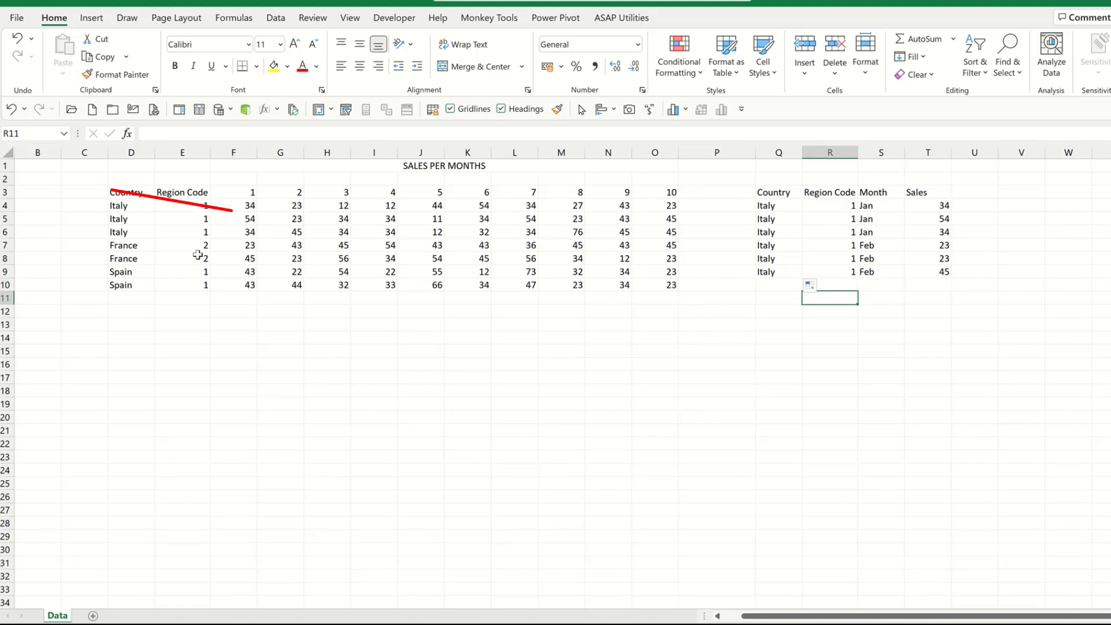
# - Compare the wide sales table with the sample list, especially the numbered month headings against the entries in the Month column
pyautogui.click(178, 294)
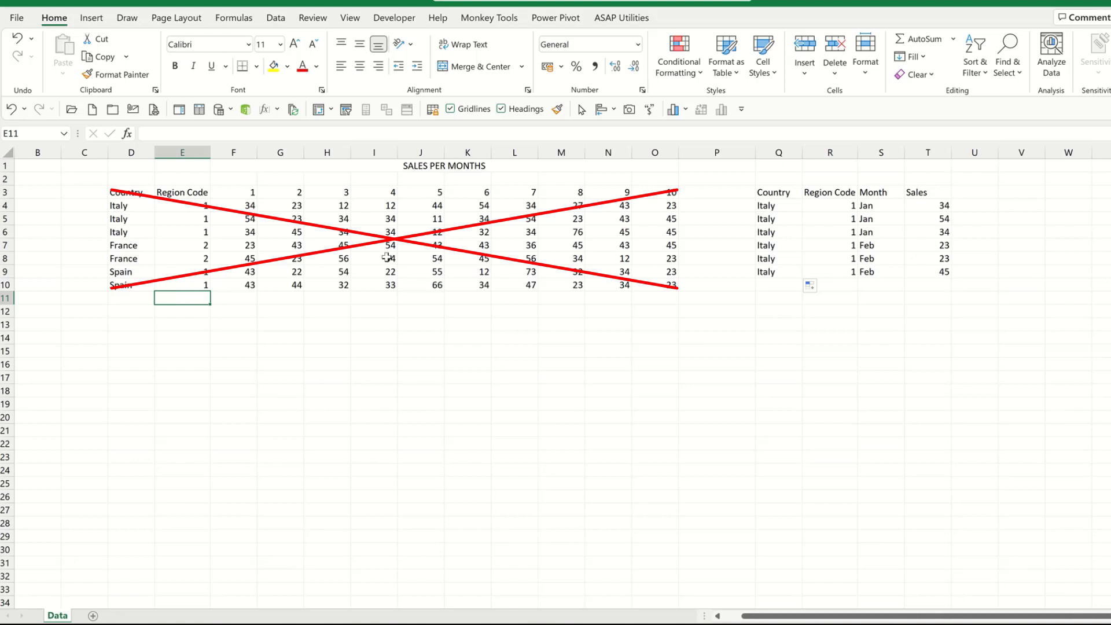
pyautogui.click(774, 248)
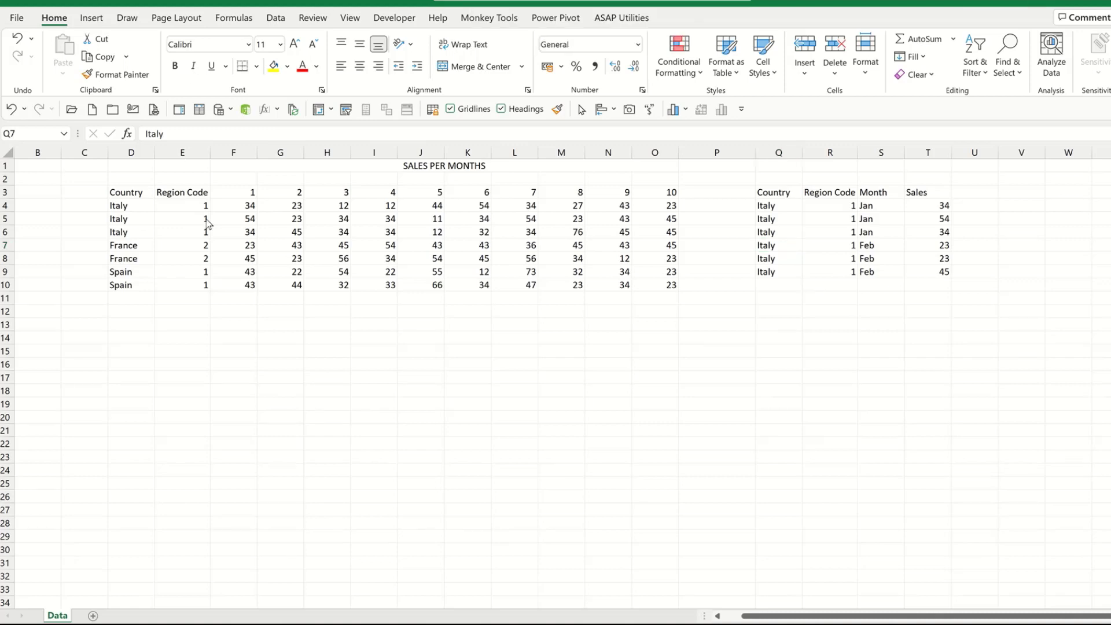
pyautogui.click(136, 190)
pyautogui.moveTo(441, 260); pyautogui.dragTo(658, 277)
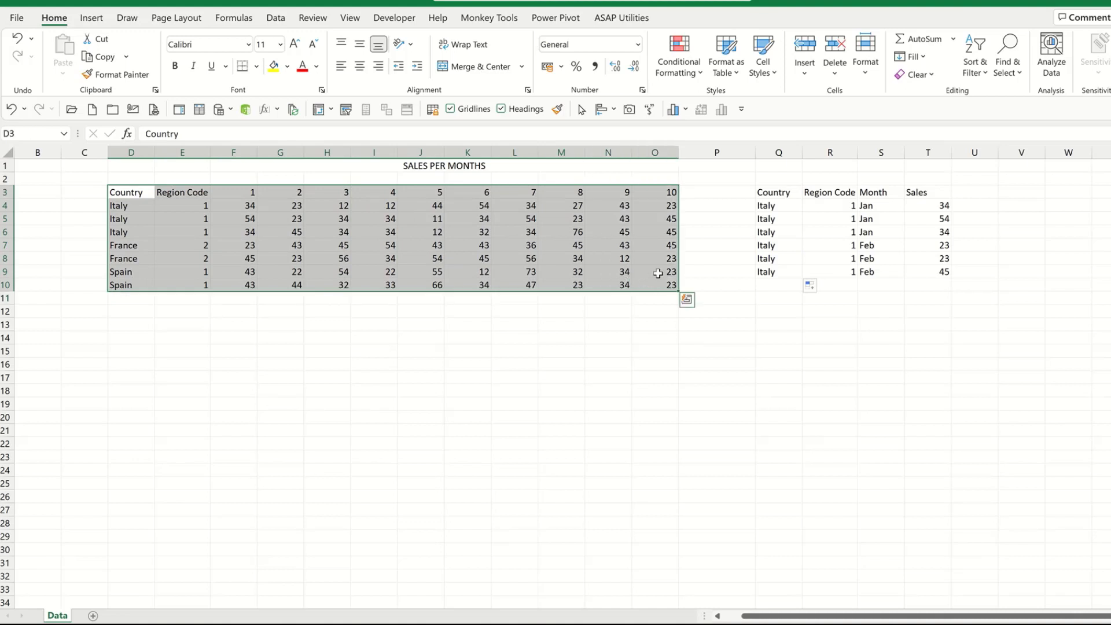
pyautogui.click(780, 217)
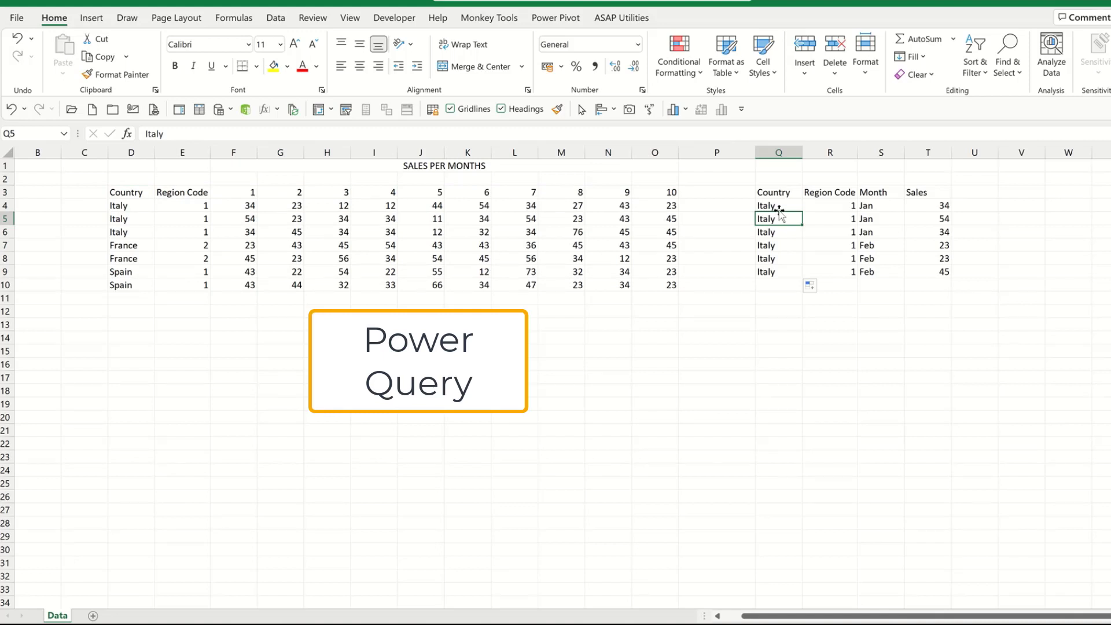
pyautogui.click(248, 194)
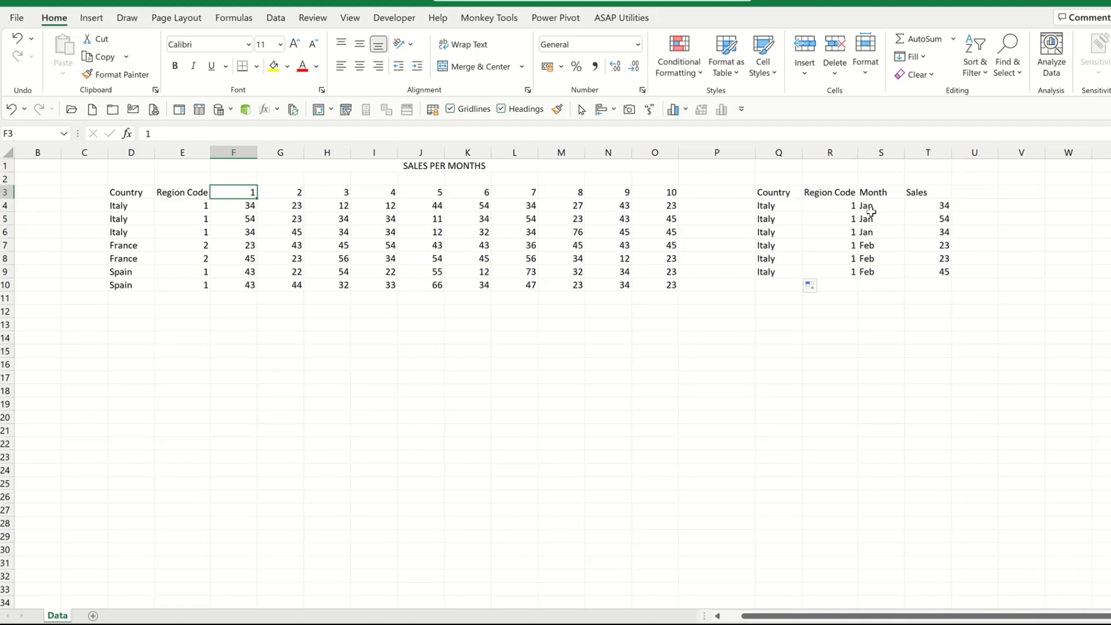
pyautogui.moveTo(874, 206); pyautogui.dragTo(870, 272)
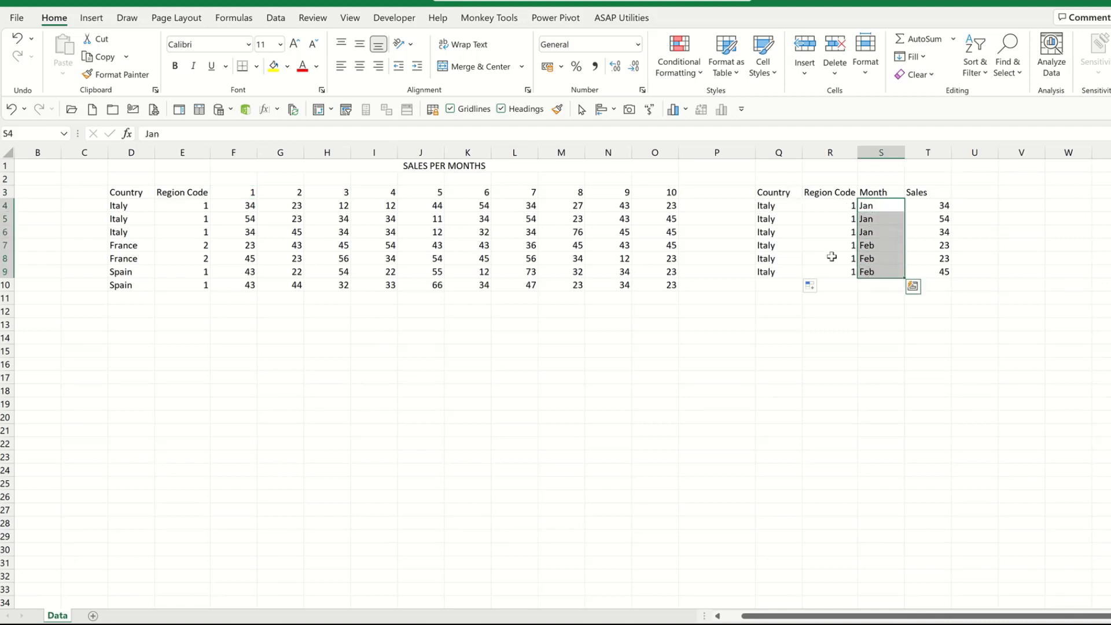
pyautogui.click(246, 193)
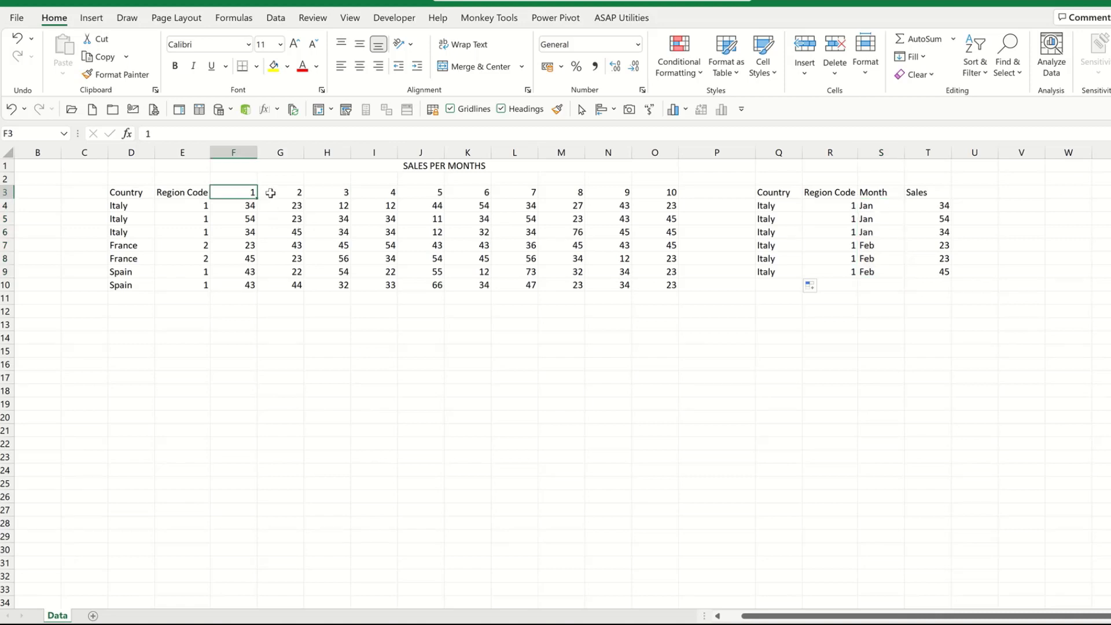
pyautogui.click(270, 193)
pyautogui.click(322, 193)
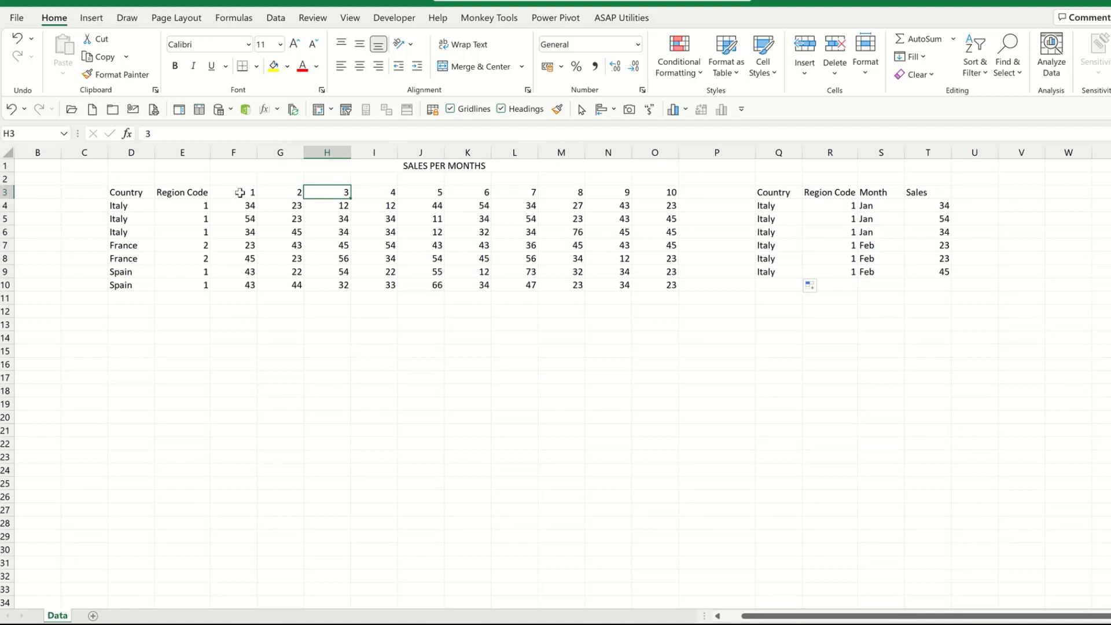
# - Replace the numbered headings in F3:O3 with a filled series of month names from Jan to Oct
pyautogui.click(240, 193)
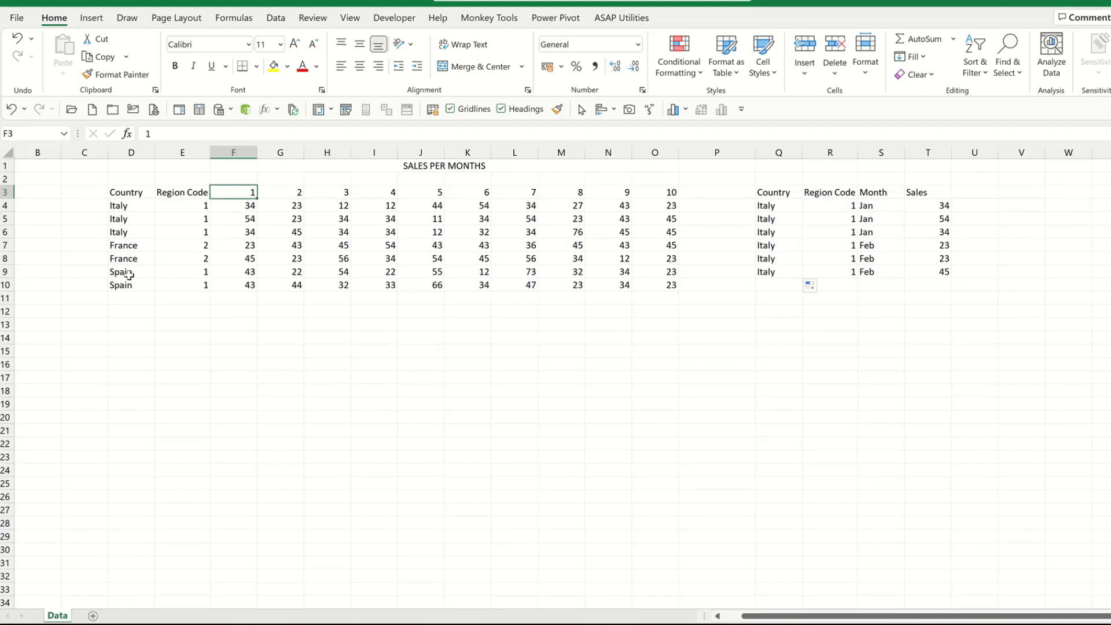
pyautogui.write('Jan')
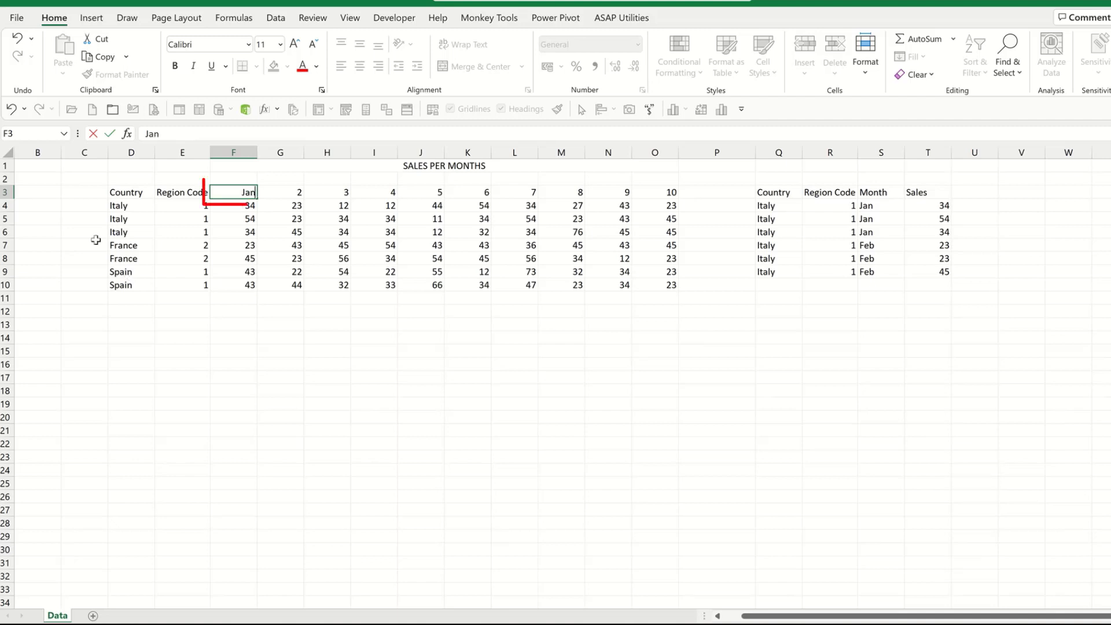
pyautogui.press('Tab')
pyautogui.click(228, 193)
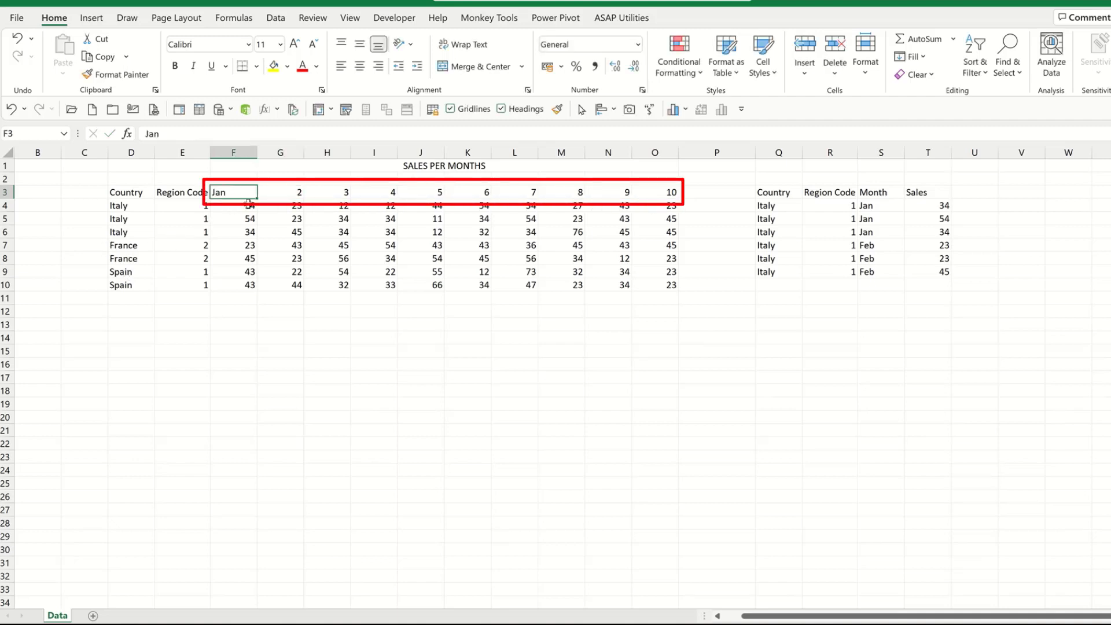
pyautogui.moveTo(258, 196); pyautogui.dragTo(653, 197)
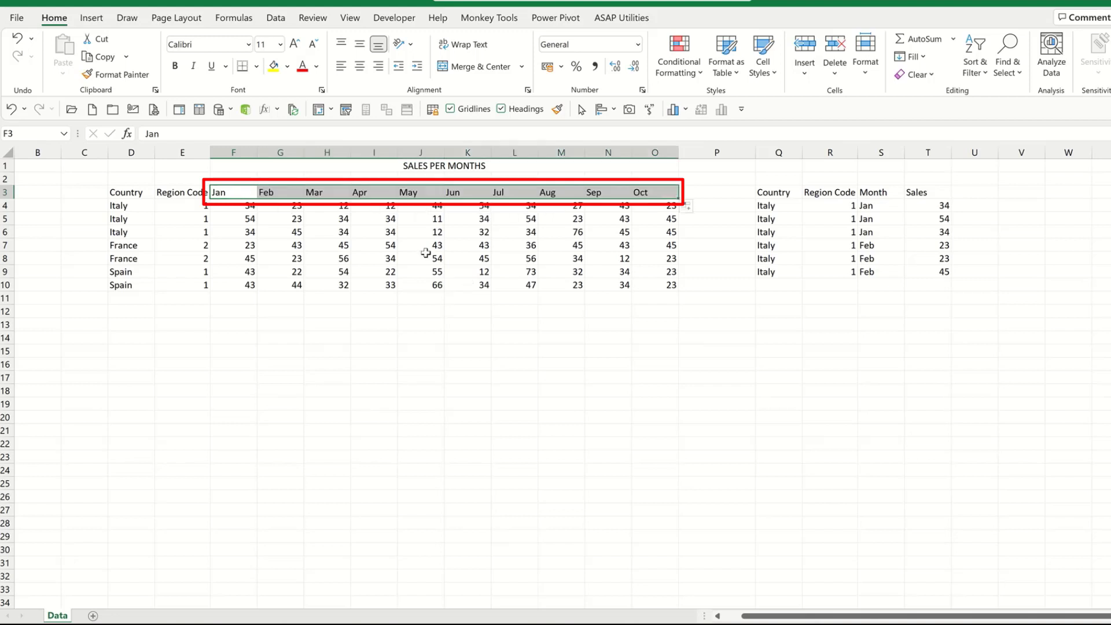
# - Load the monthly sales range D3:O10 into Power Query as a table with headers
pyautogui.click(268, 223)
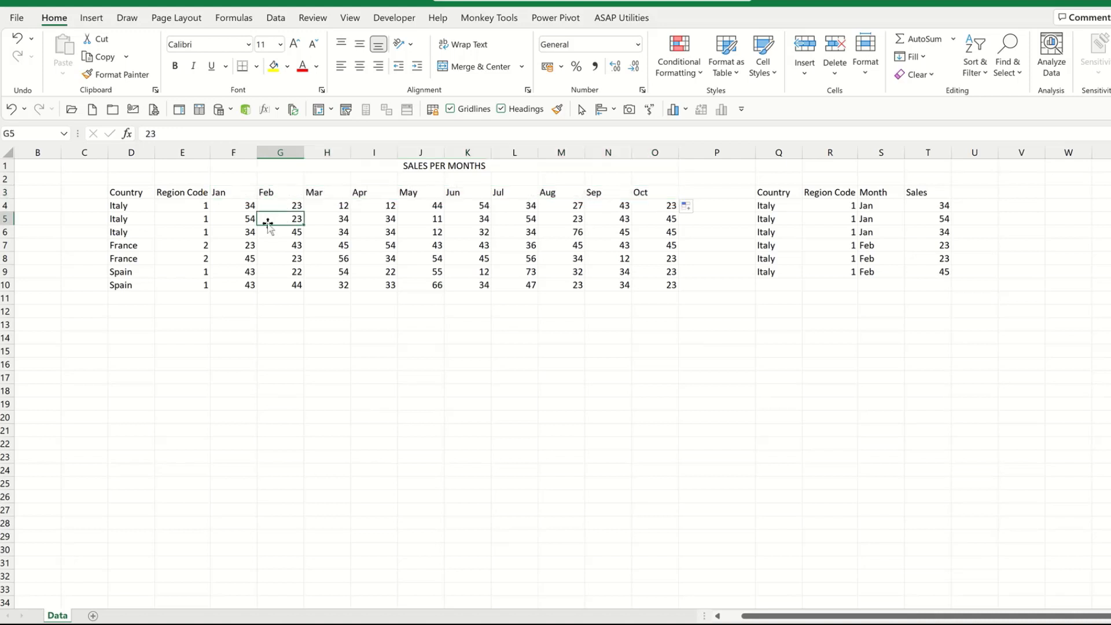
pyautogui.click(275, 21)
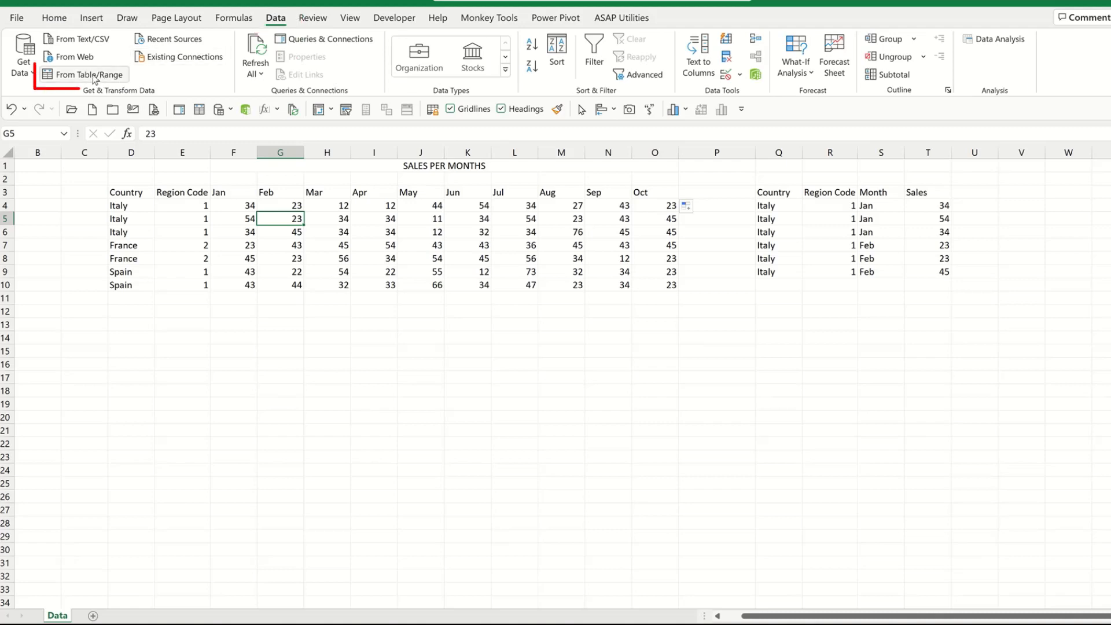
pyautogui.click(94, 78)
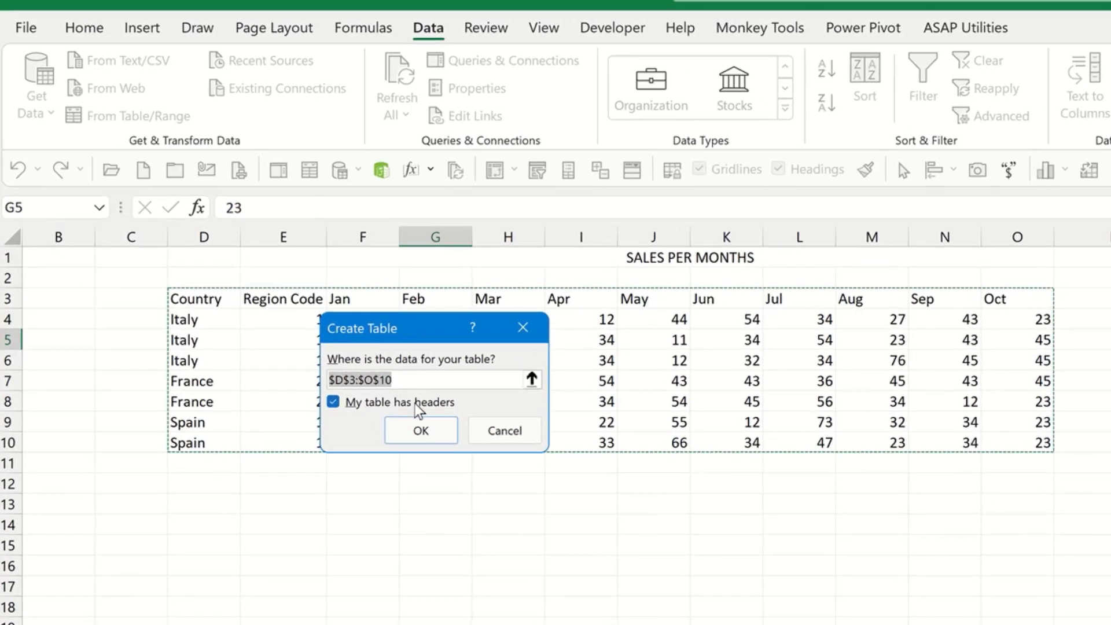
pyautogui.click(421, 433)
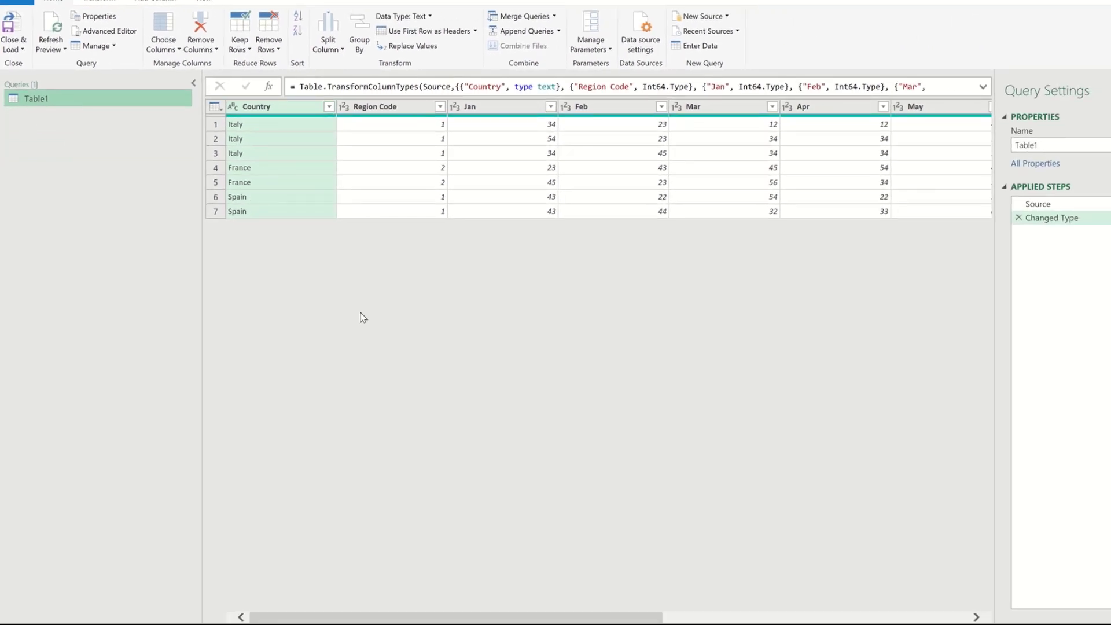
# - Examine the Country, Region Code, Jan and Feb entries in the first and third query rows
pyautogui.click(298, 128)
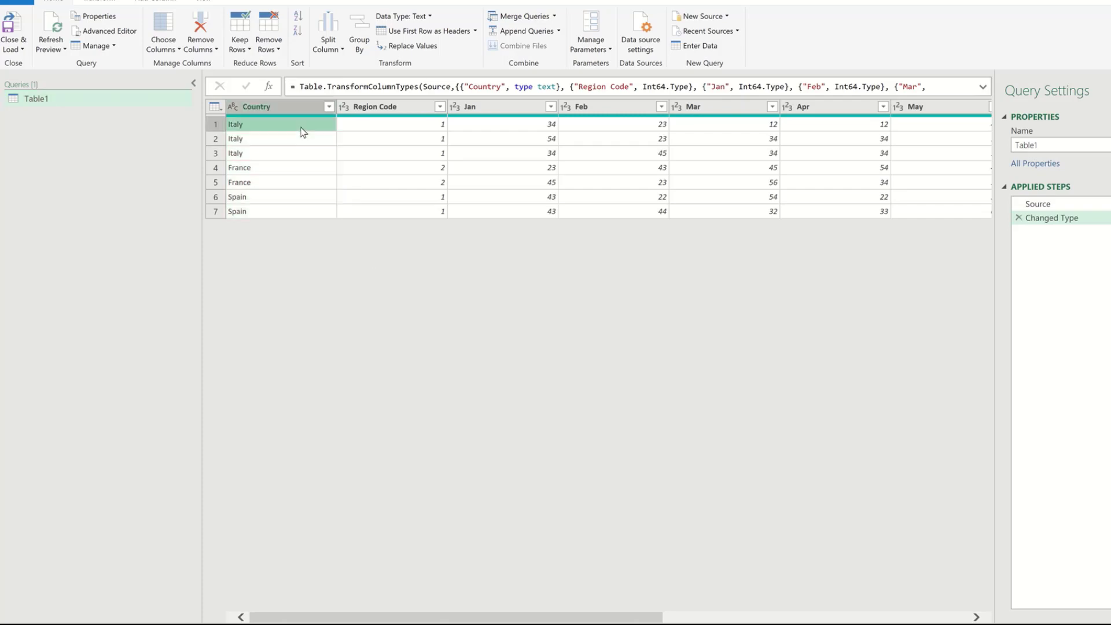
pyautogui.click(354, 129)
pyautogui.click(467, 127)
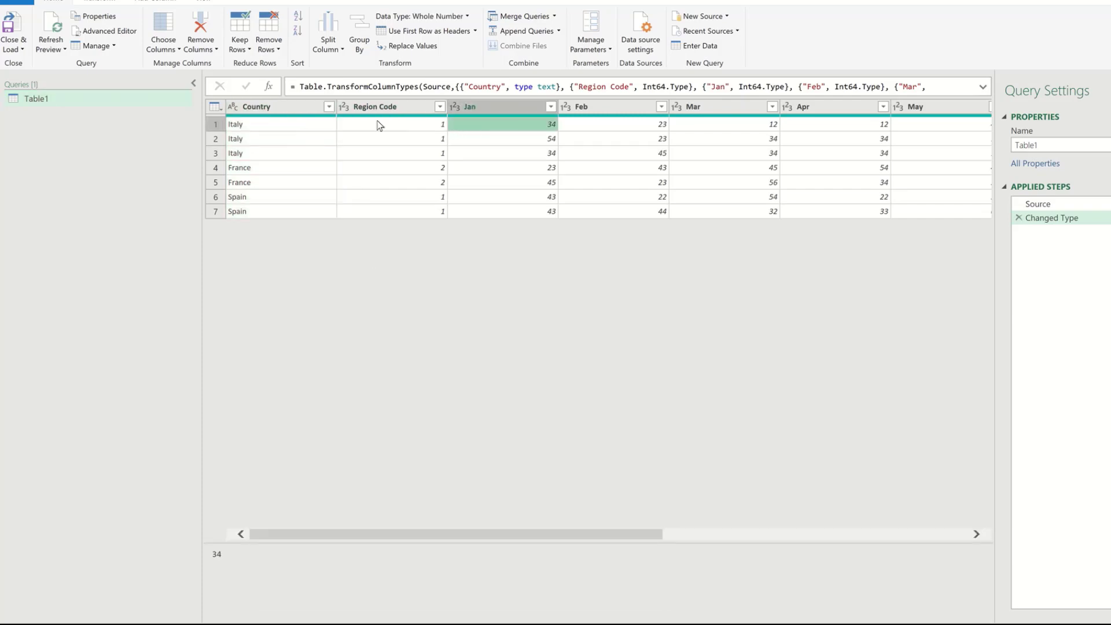
pyautogui.click(295, 130)
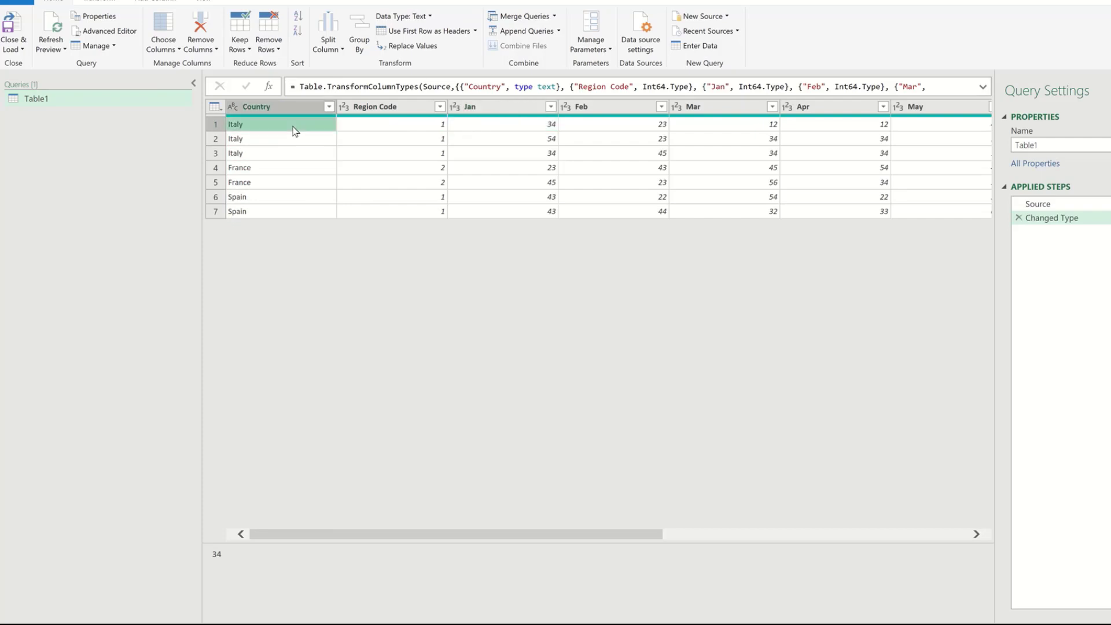
pyautogui.click(373, 131)
pyautogui.click(600, 125)
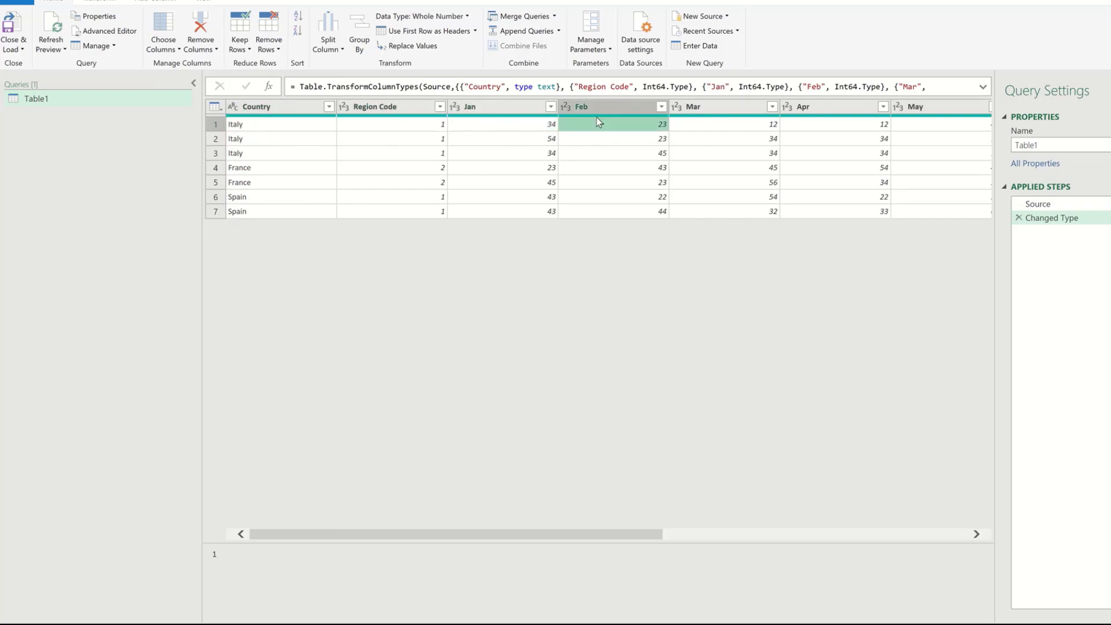
pyautogui.click(293, 154)
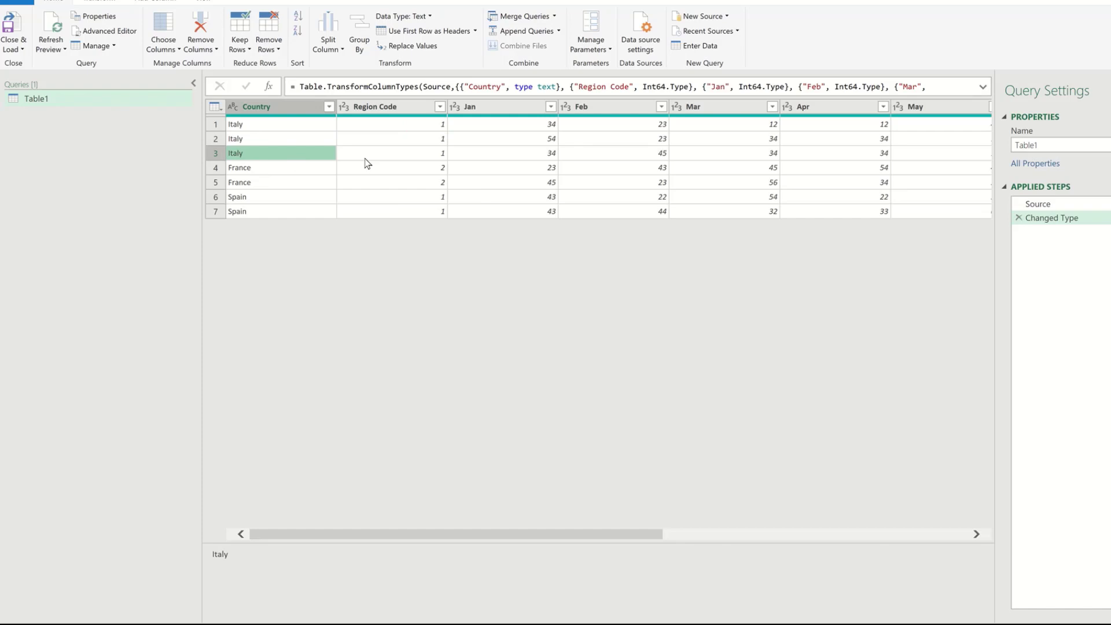
pyautogui.click(366, 162)
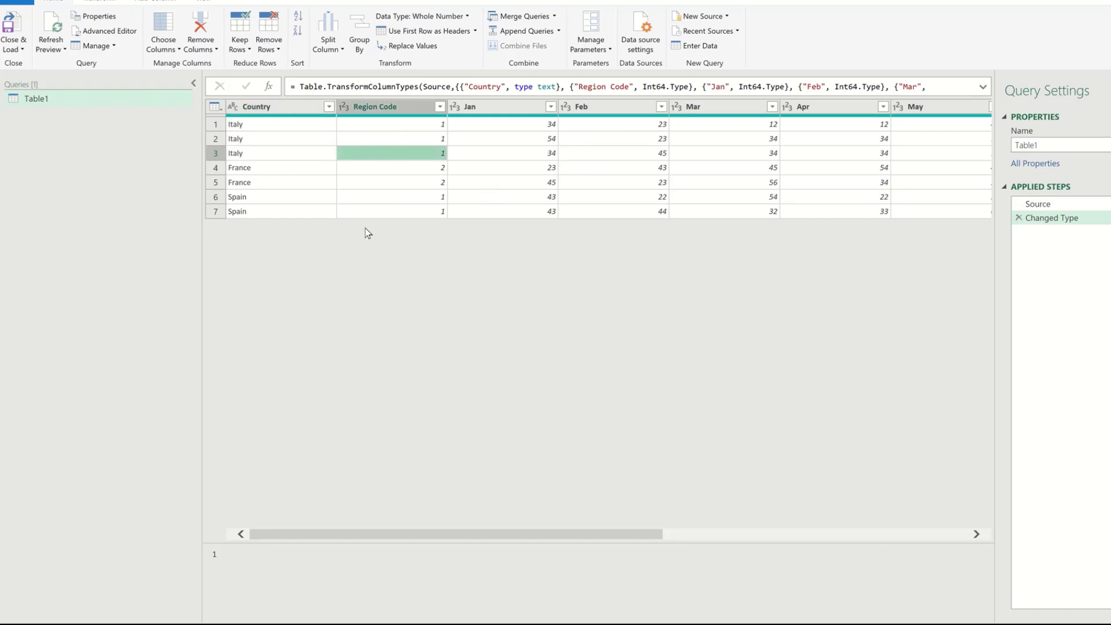
# - Select all the month columns from Jan through Oct in the query
pyautogui.click(479, 107)
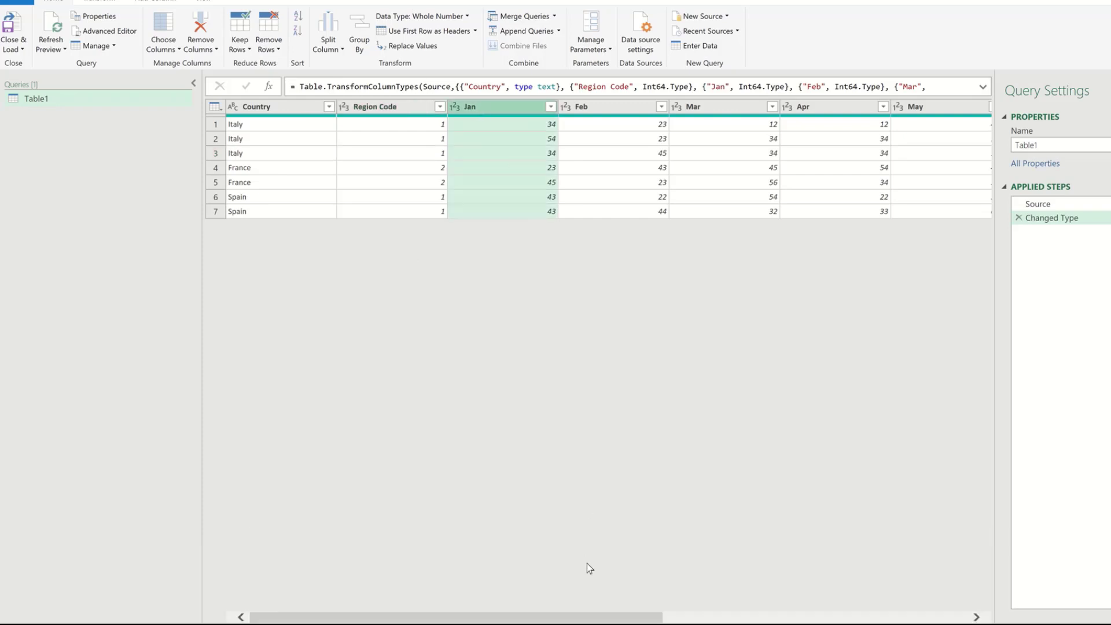
pyautogui.moveTo(641, 620); pyautogui.dragTo(1021, 620)
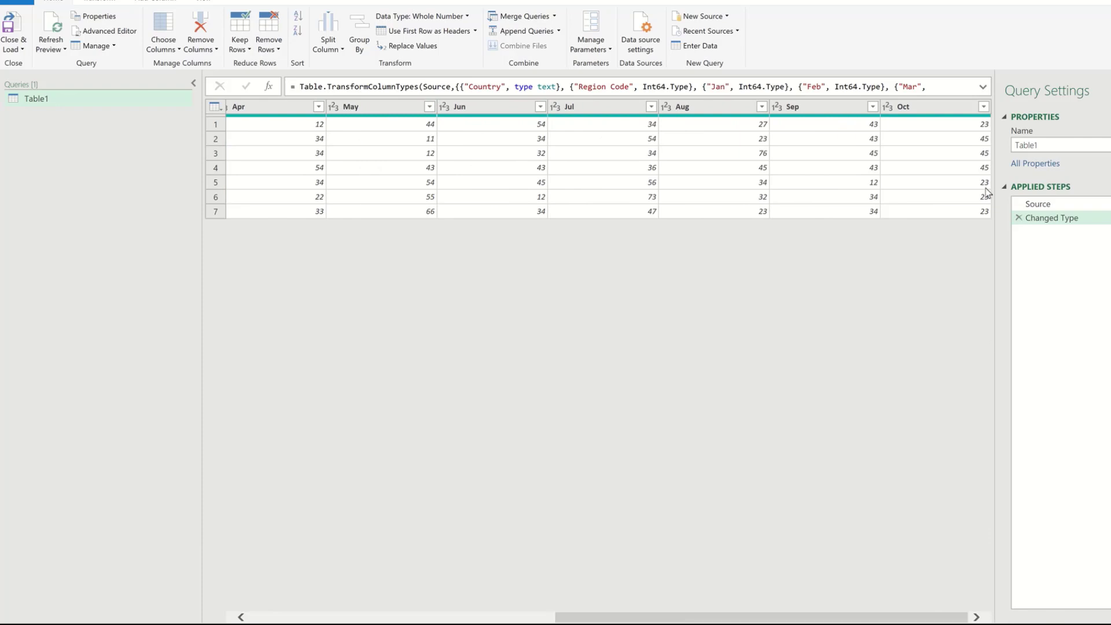
pyautogui.keyDown('shift'); pyautogui.click(953, 107); pyautogui.keyUp('shift')
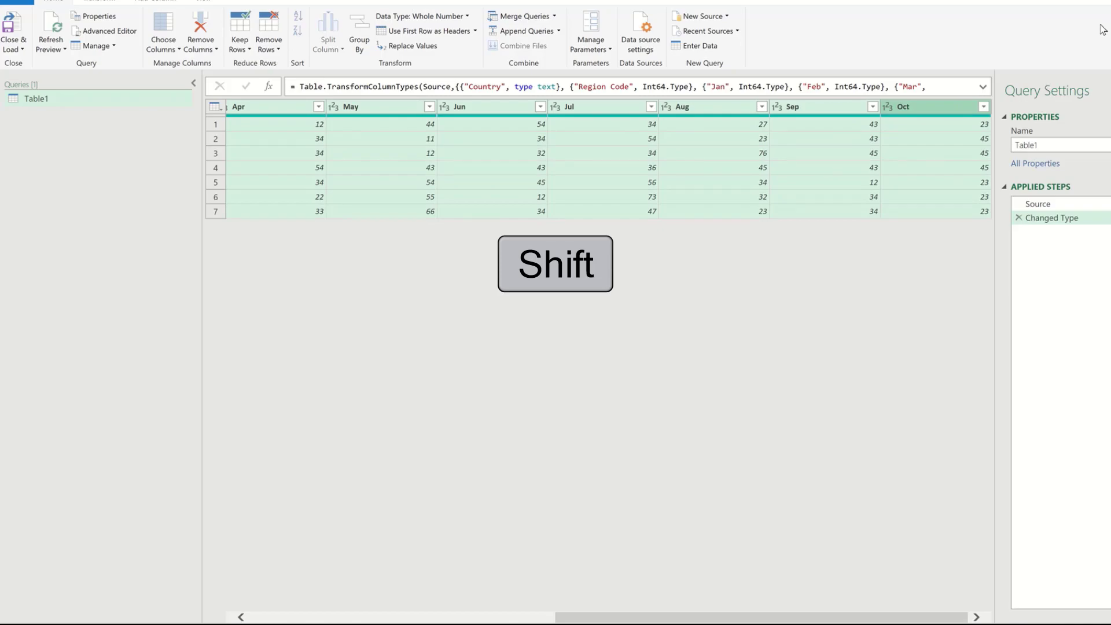
# - Restore the Power Query Editor to a floating window, reposition it and enlarge it over the worksheet
pyautogui.click(1110, 0)
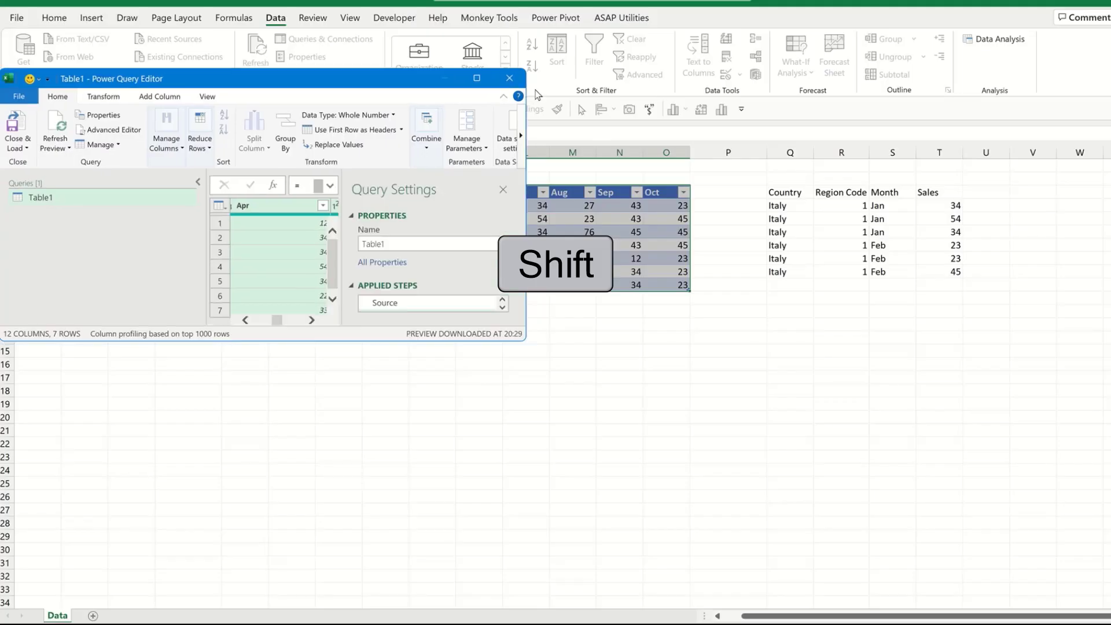
pyautogui.moveTo(386, 82); pyautogui.dragTo(470, 23)
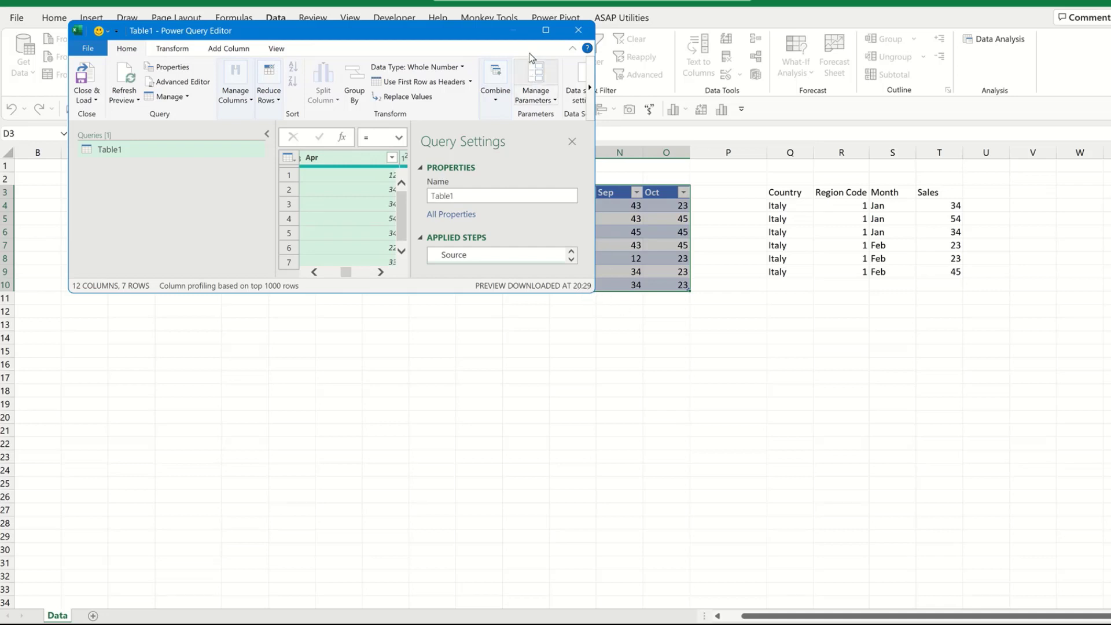
pyautogui.moveTo(462, 33); pyautogui.dragTo(728, 80)
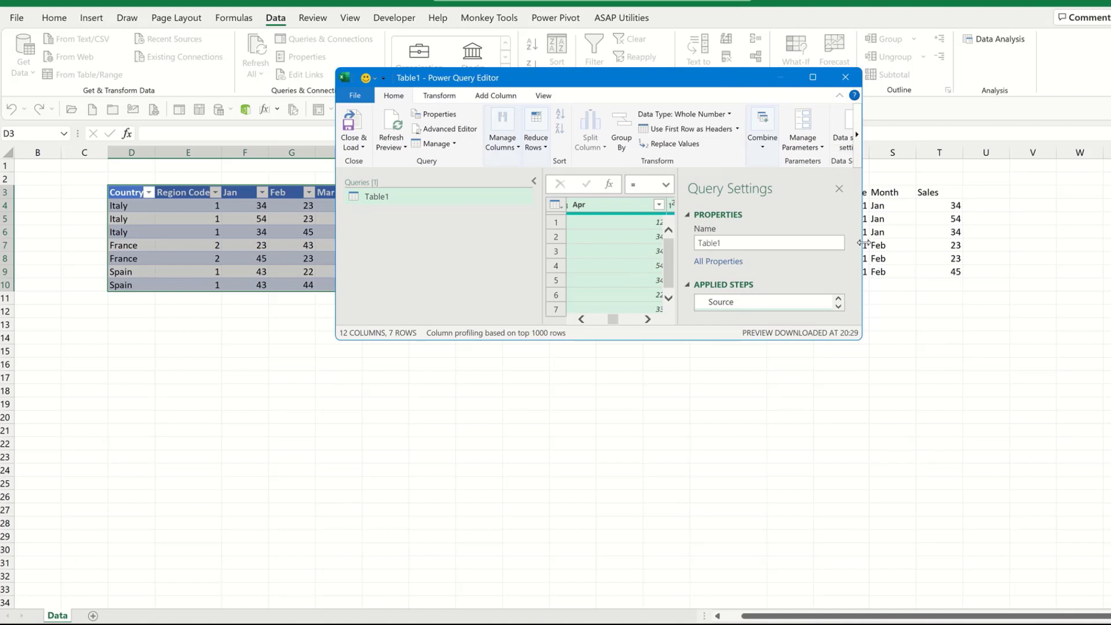
pyautogui.moveTo(868, 241); pyautogui.dragTo(1110, 241)
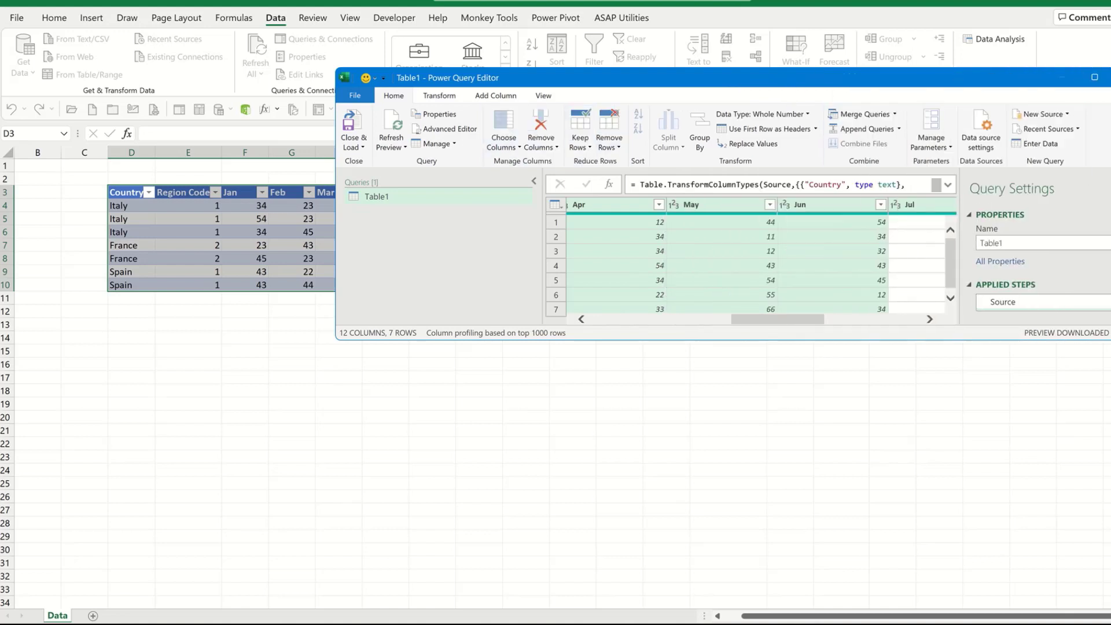
pyautogui.moveTo(703, 340); pyautogui.dragTo(725, 582)
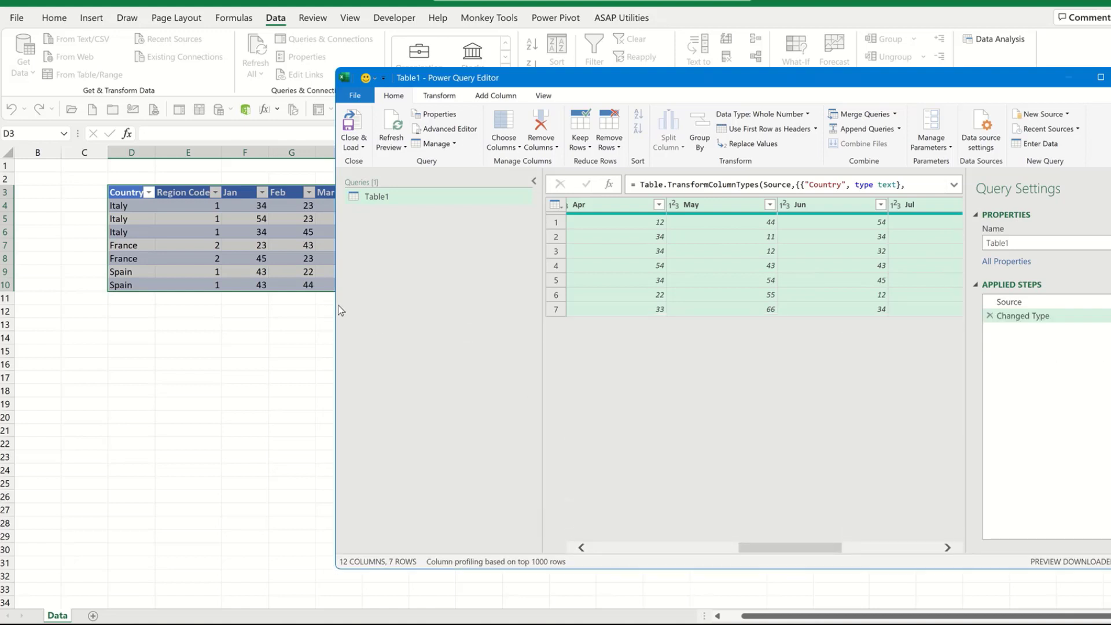
pyautogui.moveTo(337, 308); pyautogui.dragTo(60, 291)
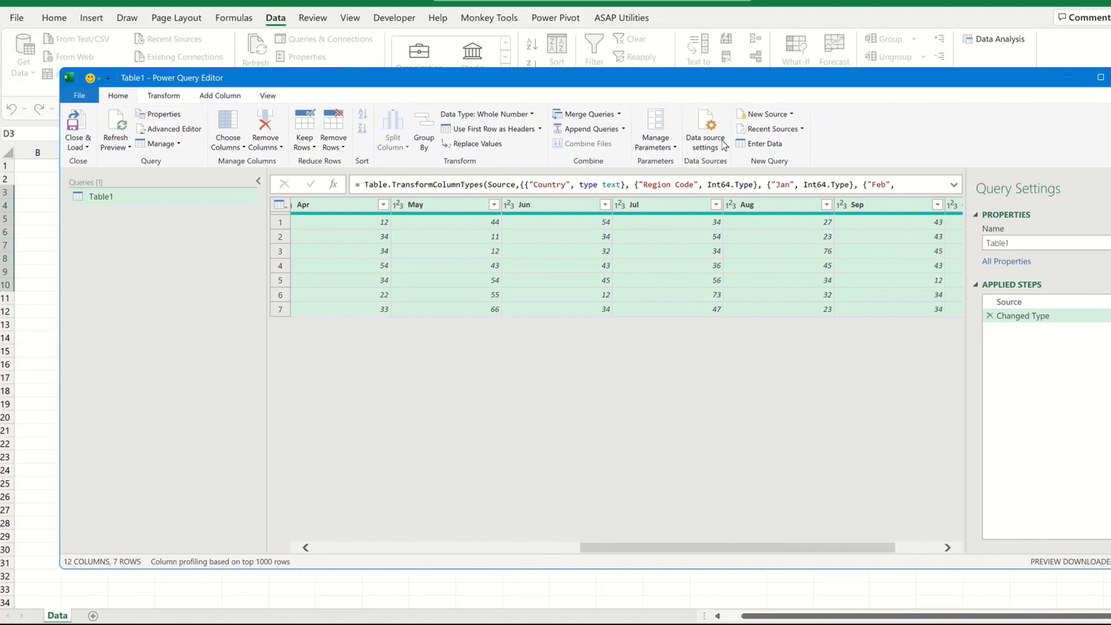
# - Unpivot the selected month columns and rename the resulting Attribute column to Month
pyautogui.click(164, 97)
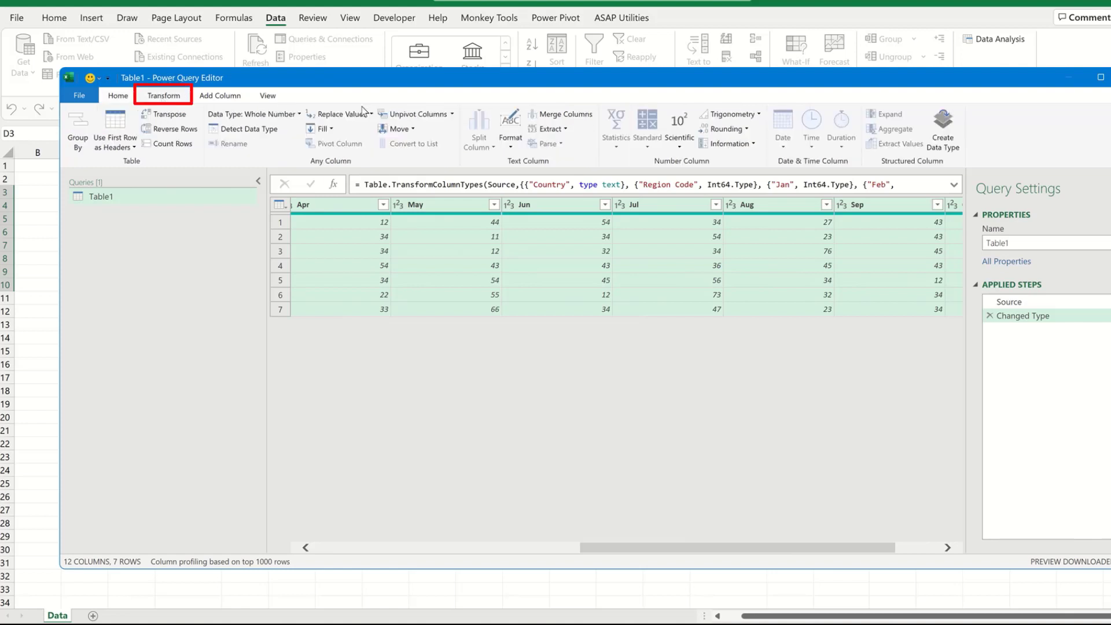
pyautogui.click(408, 118)
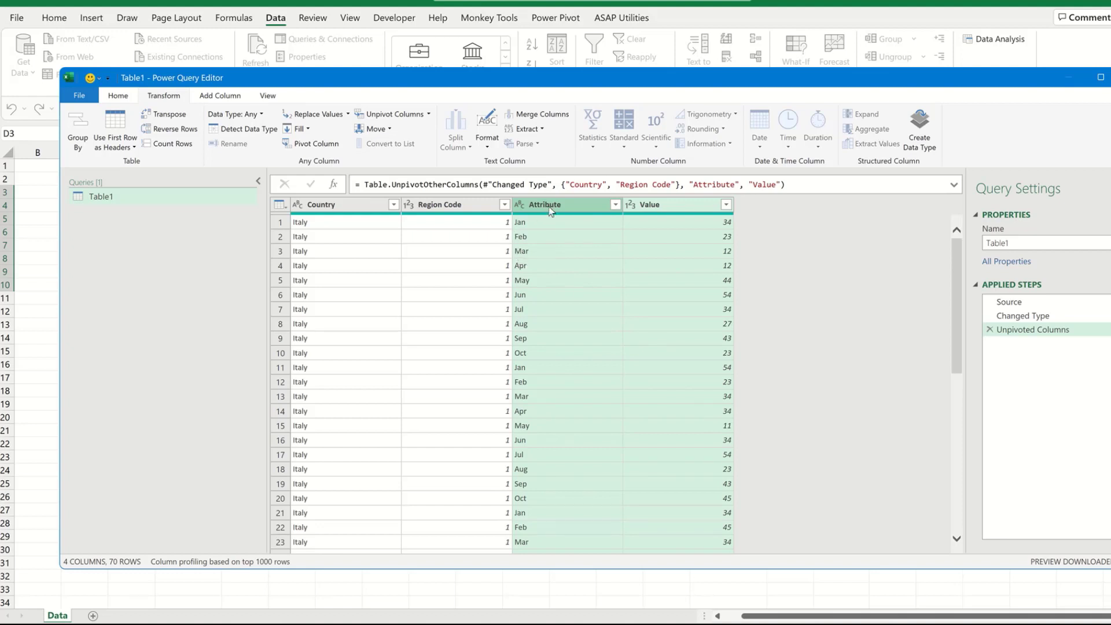
pyautogui.doubleClick(575, 205)
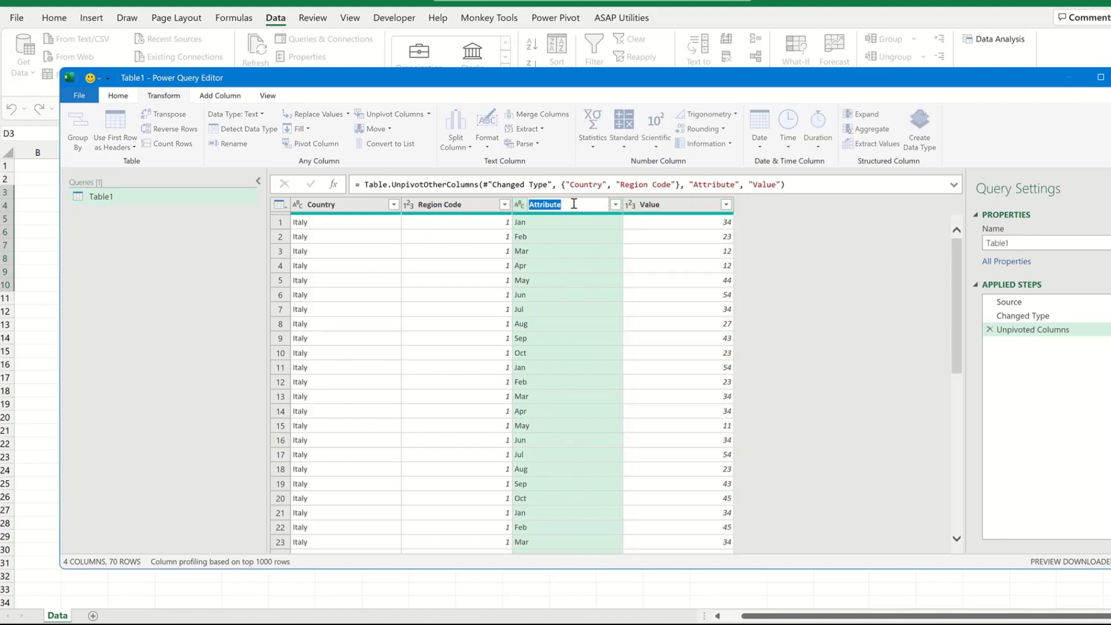
pyautogui.write('Month')
pyautogui.click(793, 231)
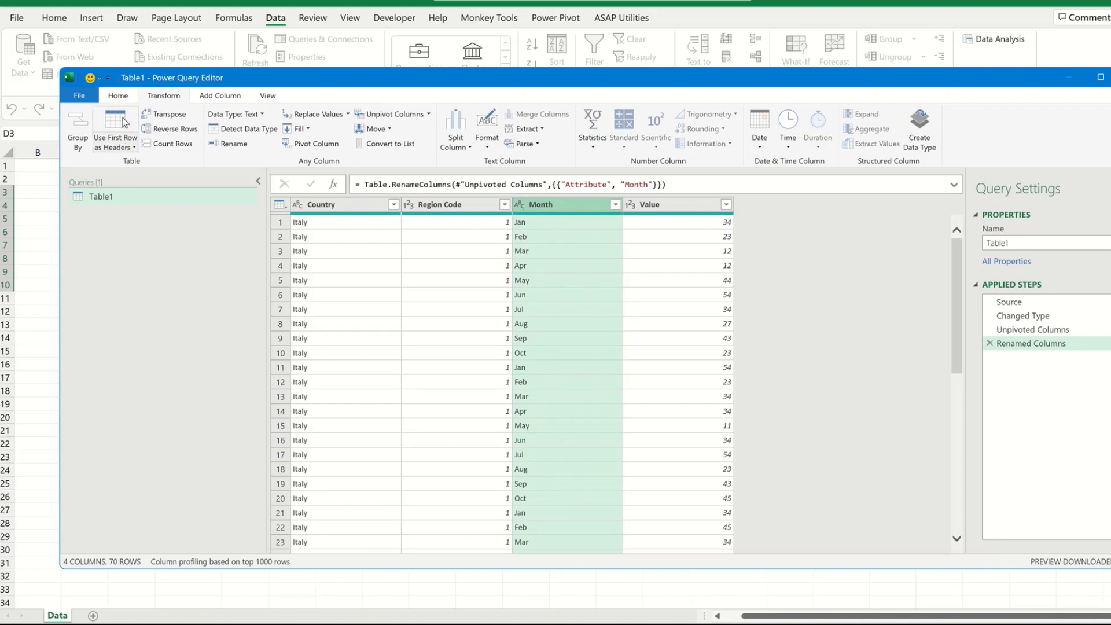
# - Close the query editor and load the unpivoted data back into the workbook
pyautogui.click(123, 96)
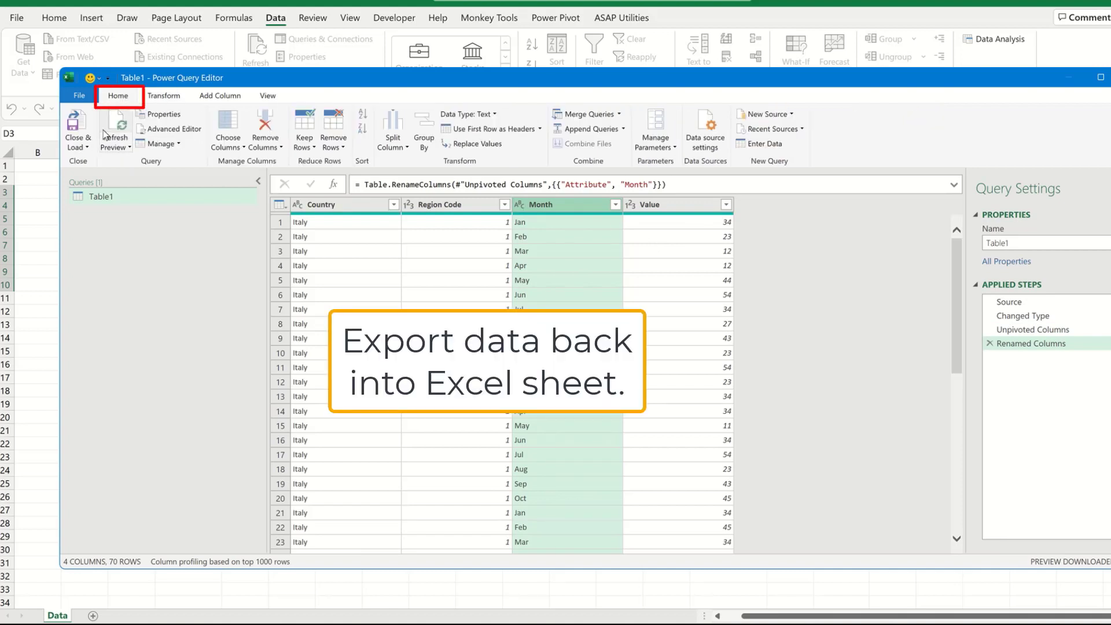
pyautogui.click(79, 149)
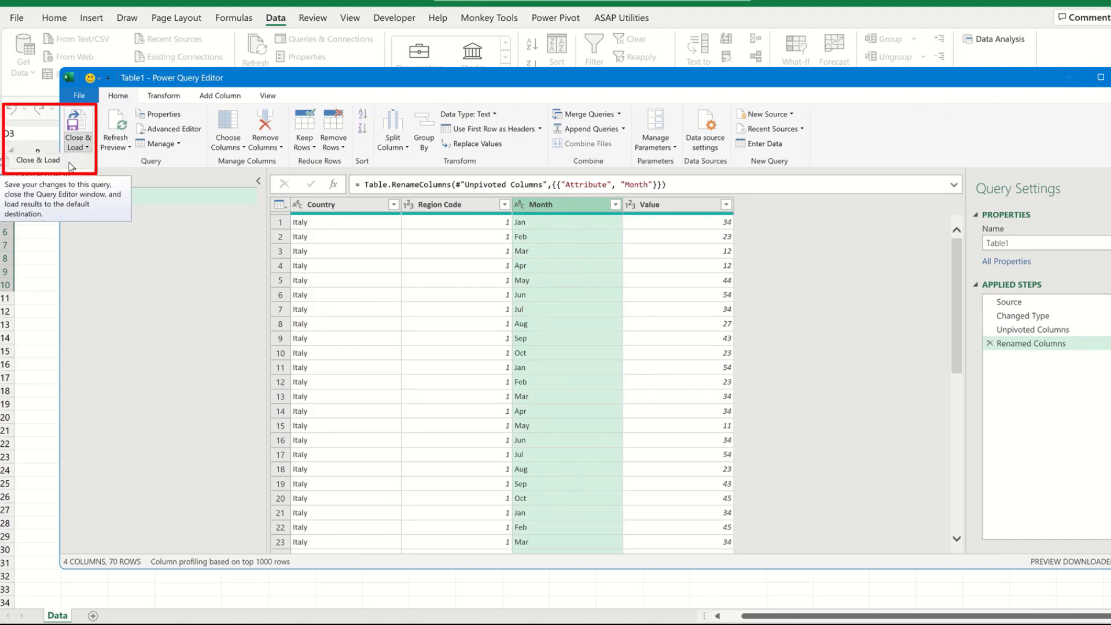
pyautogui.click(70, 167)
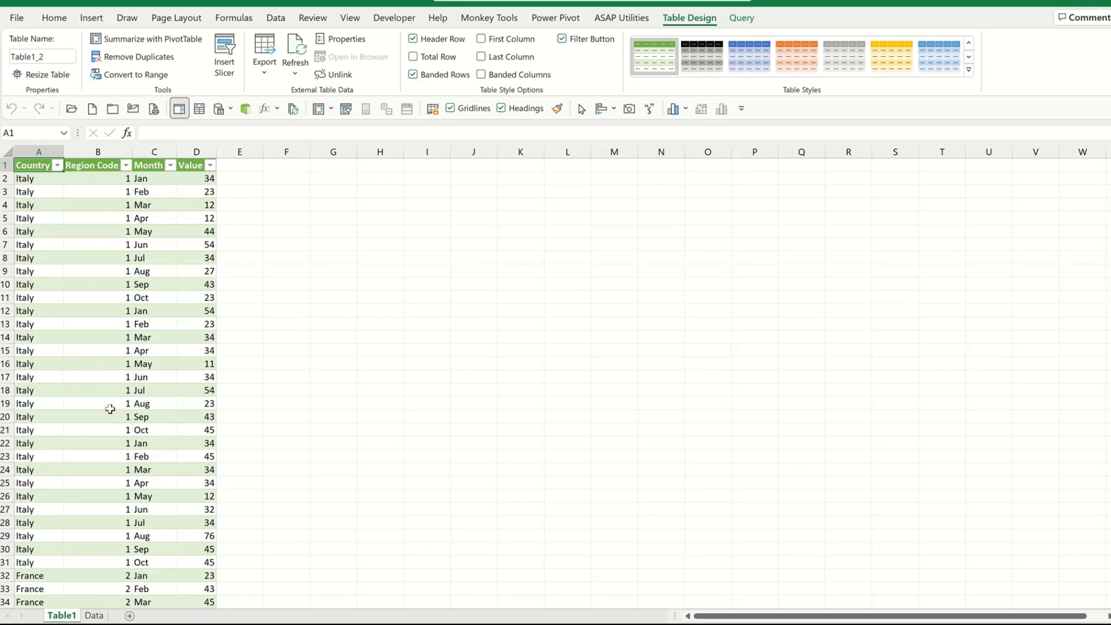
# - Copy the entire loaded table A1:D71, including its header row
pyautogui.scroll(-15, 110, 409)
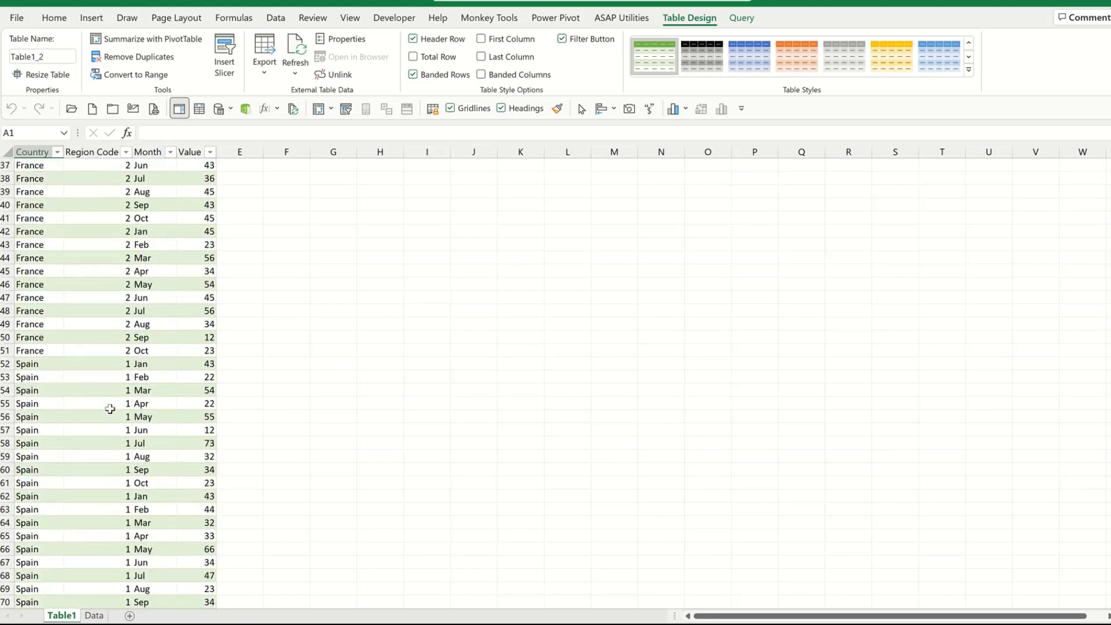
pyautogui.scroll(15, 110, 410)
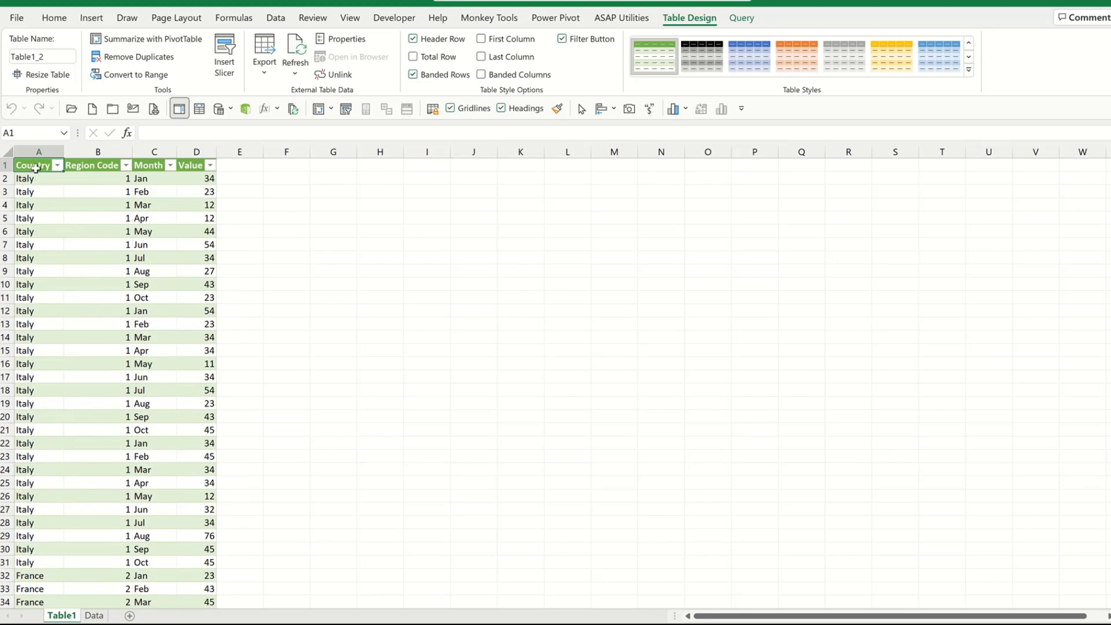
pyautogui.moveTo(33, 166); pyautogui.dragTo(200, 578)
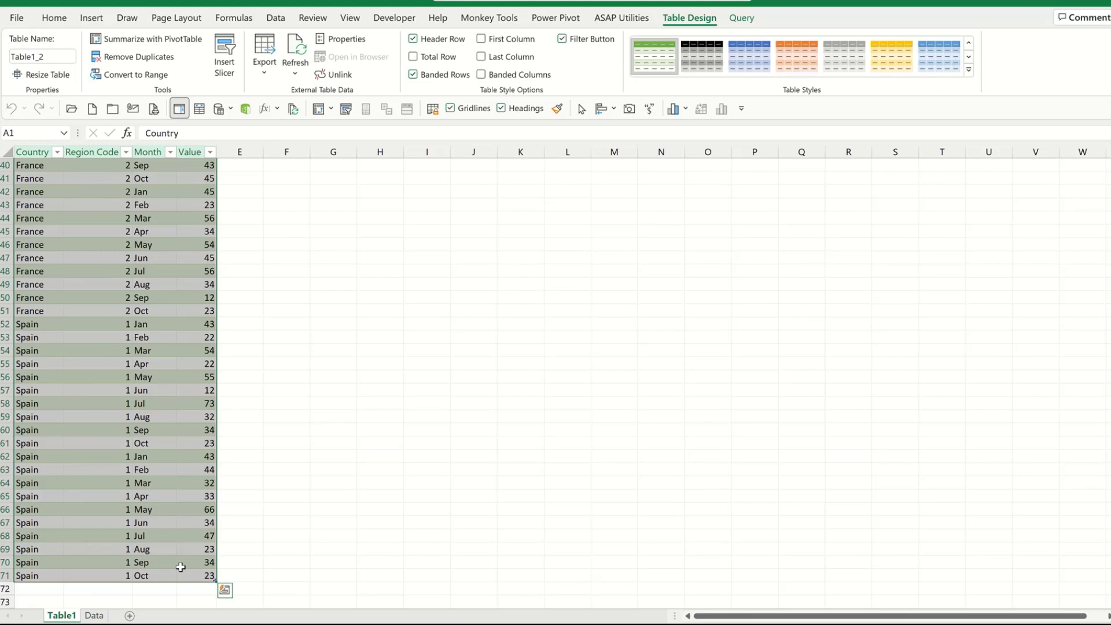
pyautogui.hotkey('ctrl', 'c')
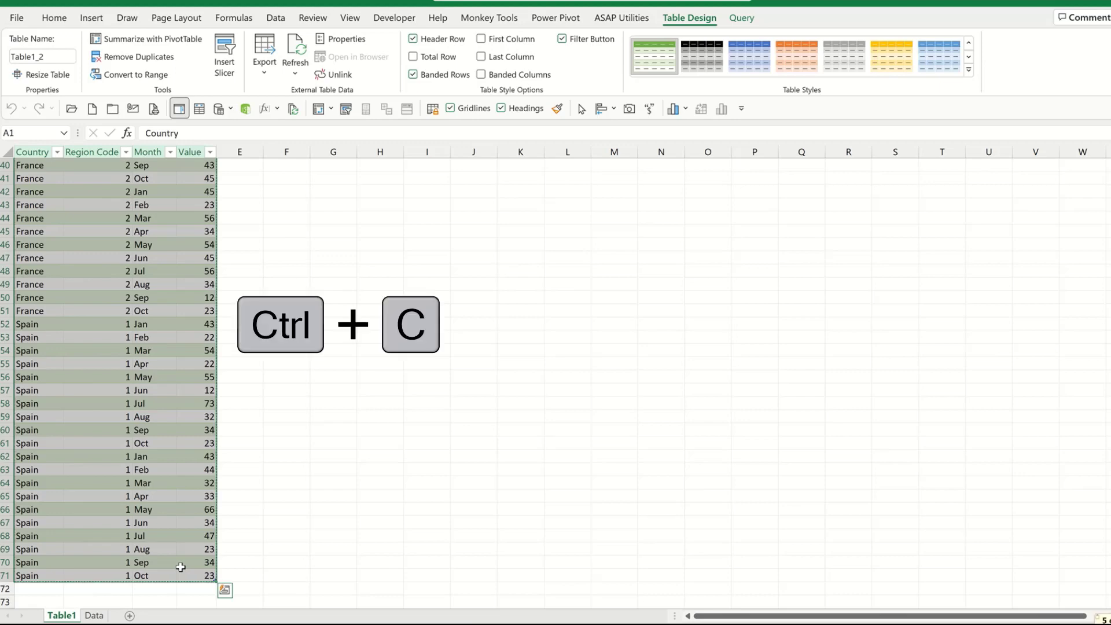
# - Add a new worksheet and name it Working Data
pyautogui.click(129, 616)
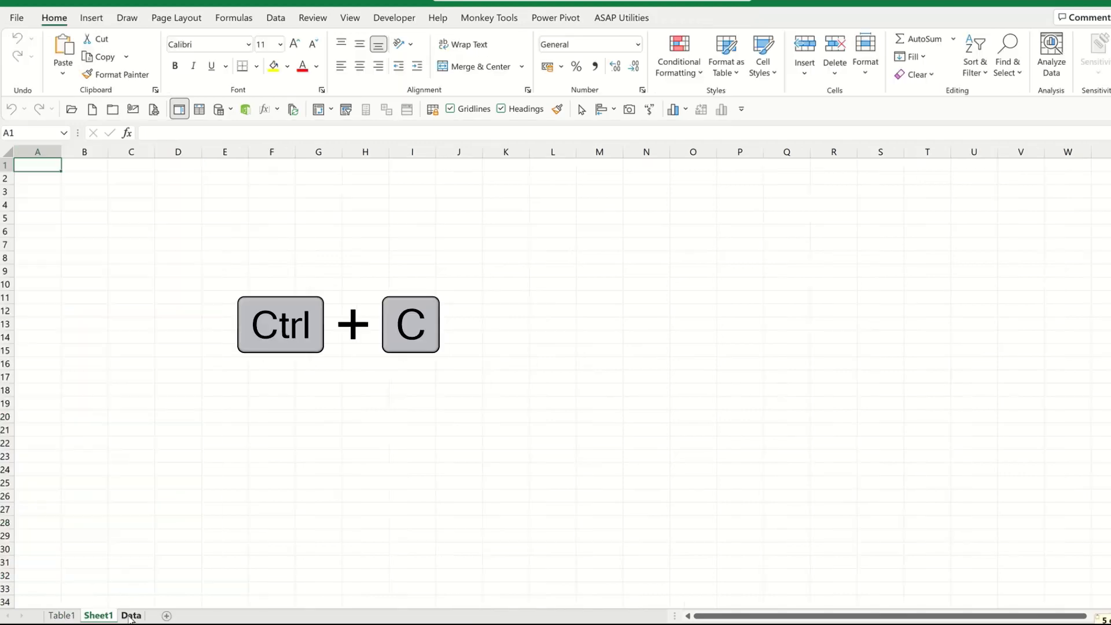
pyautogui.doubleClick(98, 616)
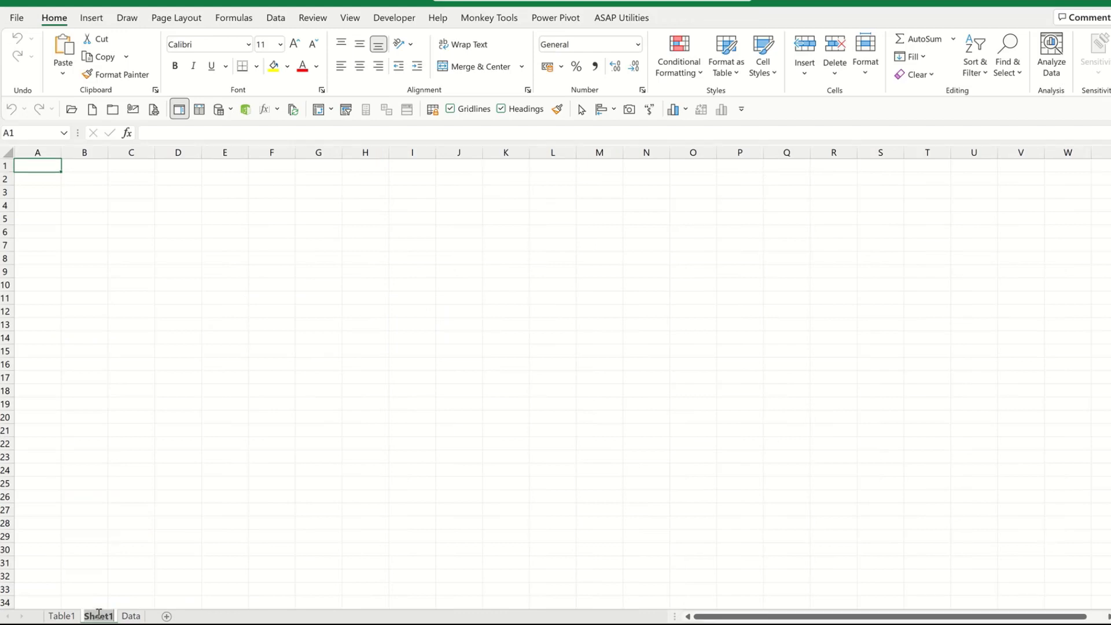
pyautogui.write('Working')
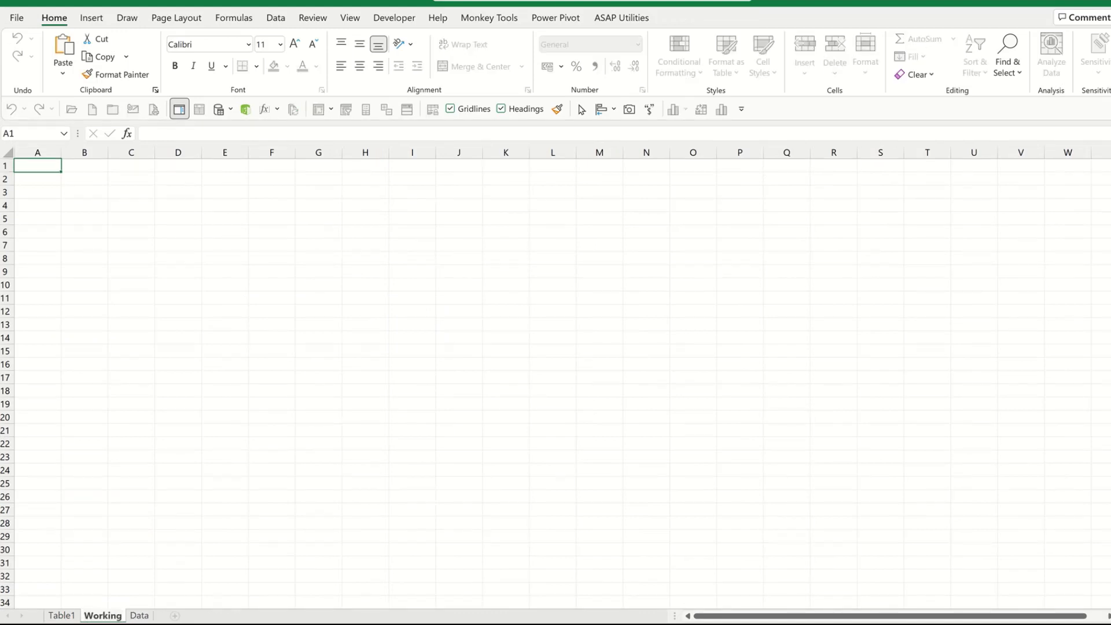
pyautogui.press('Return')
pyautogui.write('Data')
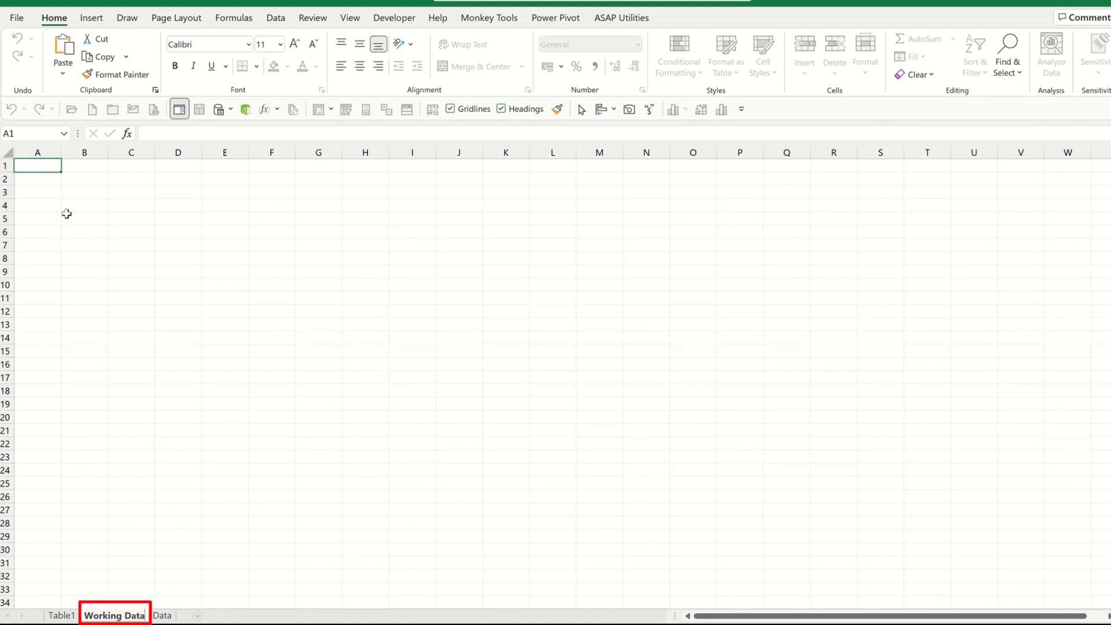
pyautogui.click(212, 194)
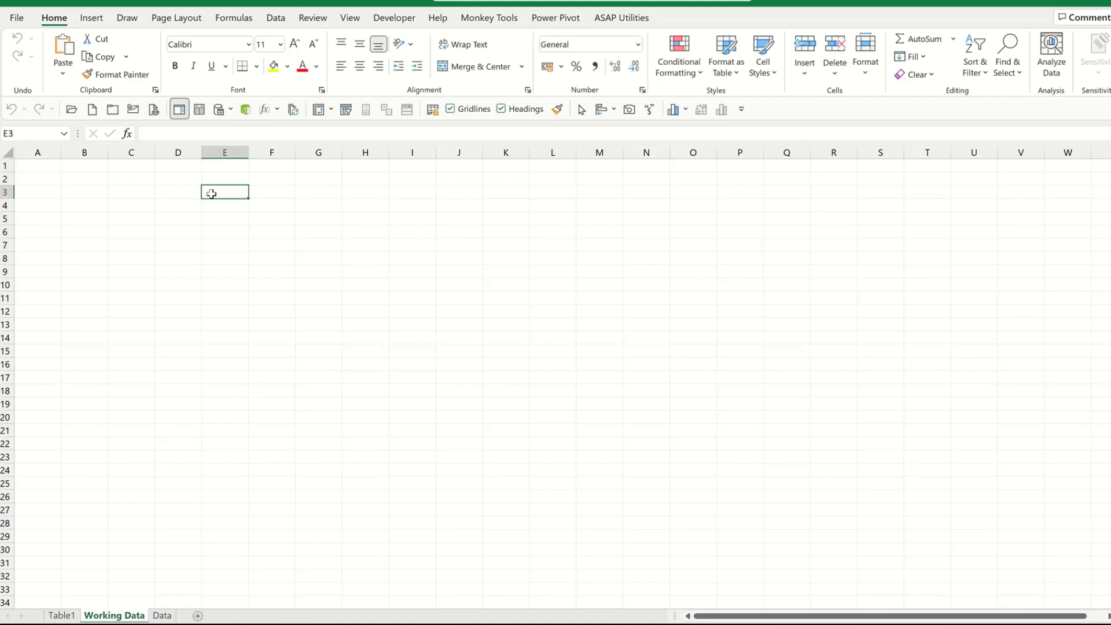
# - Paste the copied table as values only into the Working Data sheet, starting at cell E3
pyautogui.rightClick(212, 196)
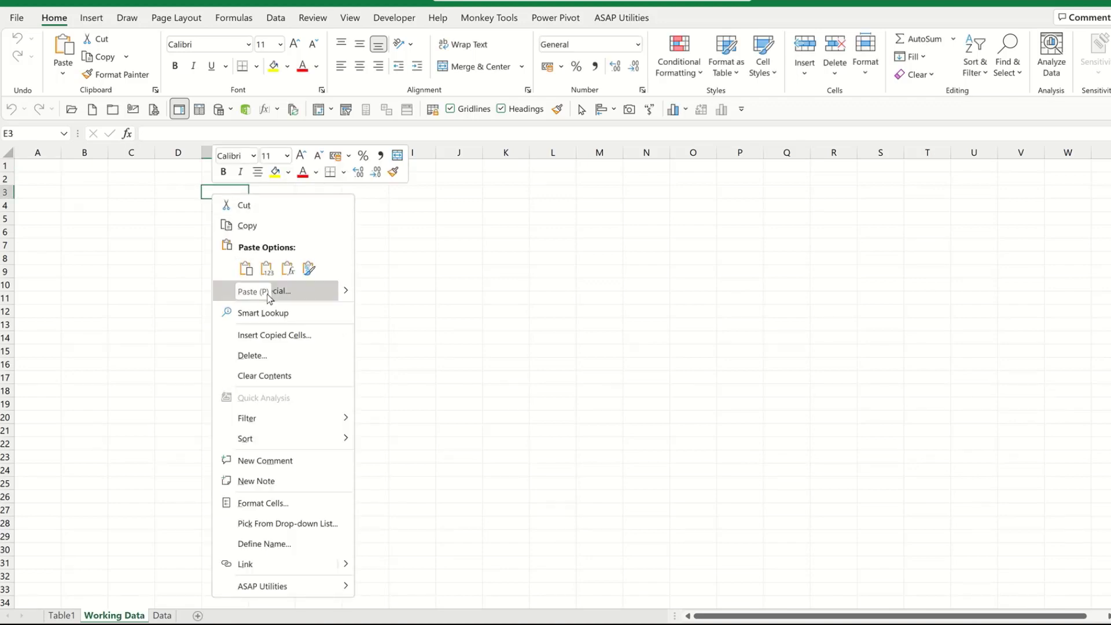
pyautogui.click(297, 292)
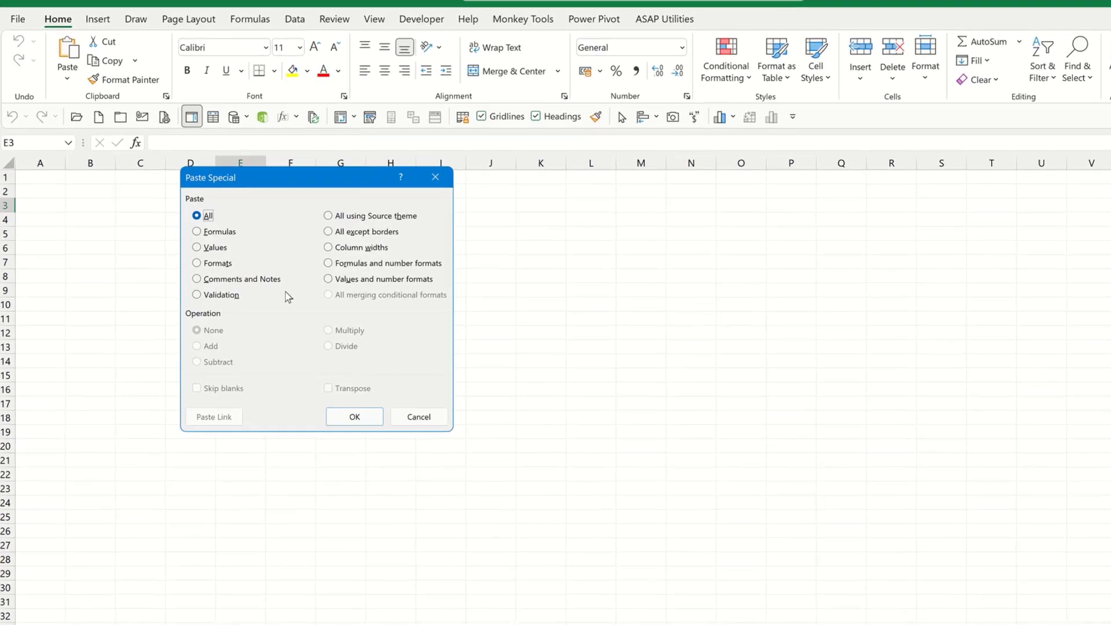
pyautogui.click(260, 300)
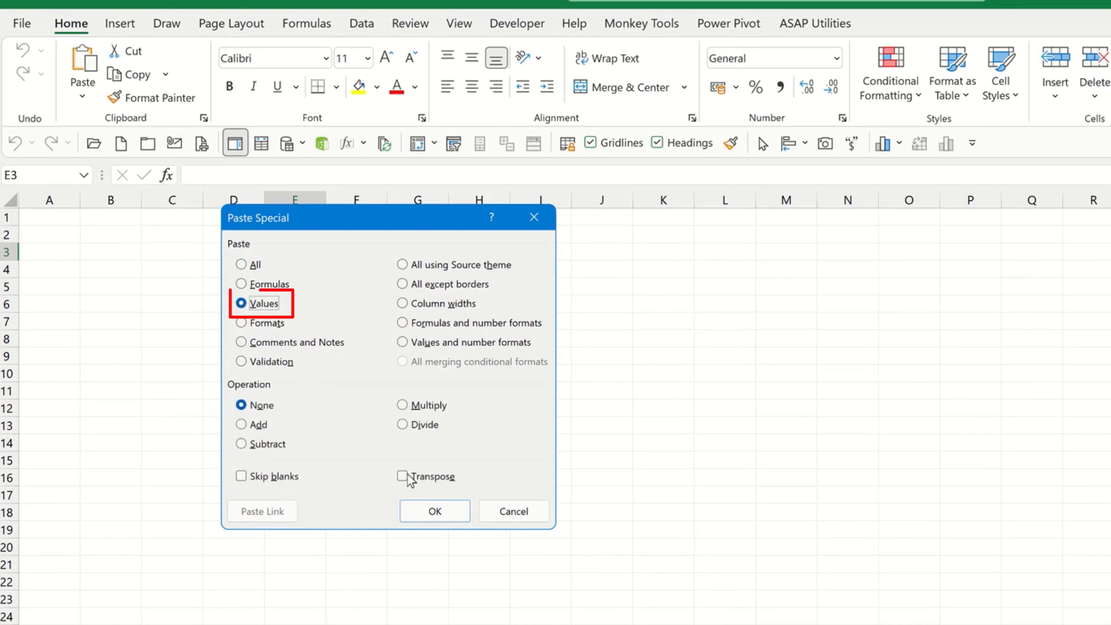
pyautogui.click(438, 511)
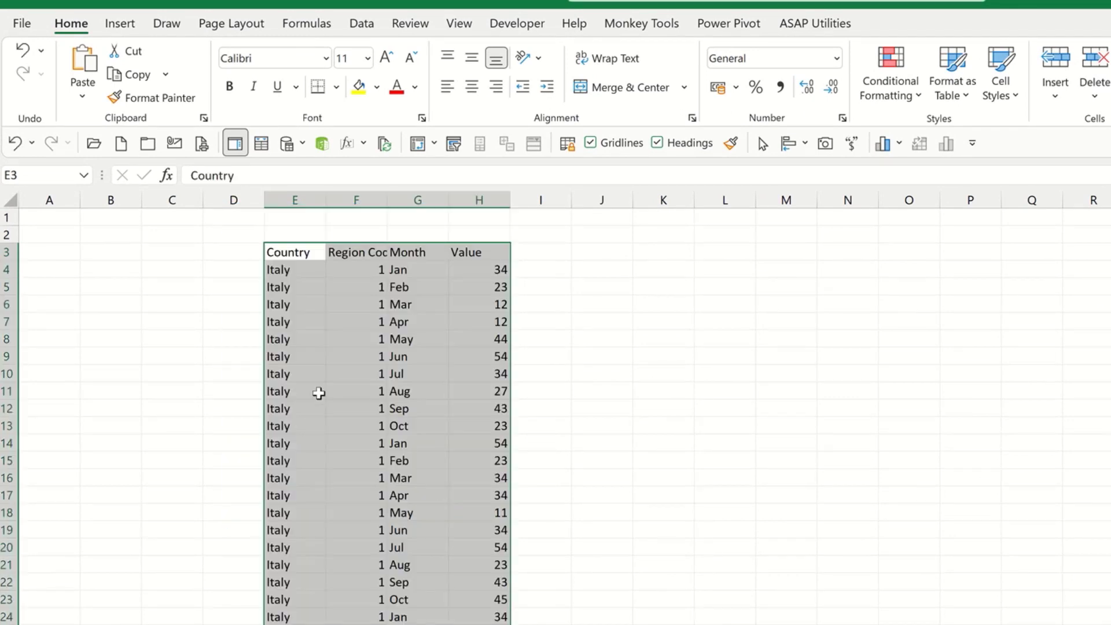
# - Check the pasted list down to its last row and compare it with the original sales table on the Data sheet
pyautogui.scroll(-19, 319, 393)
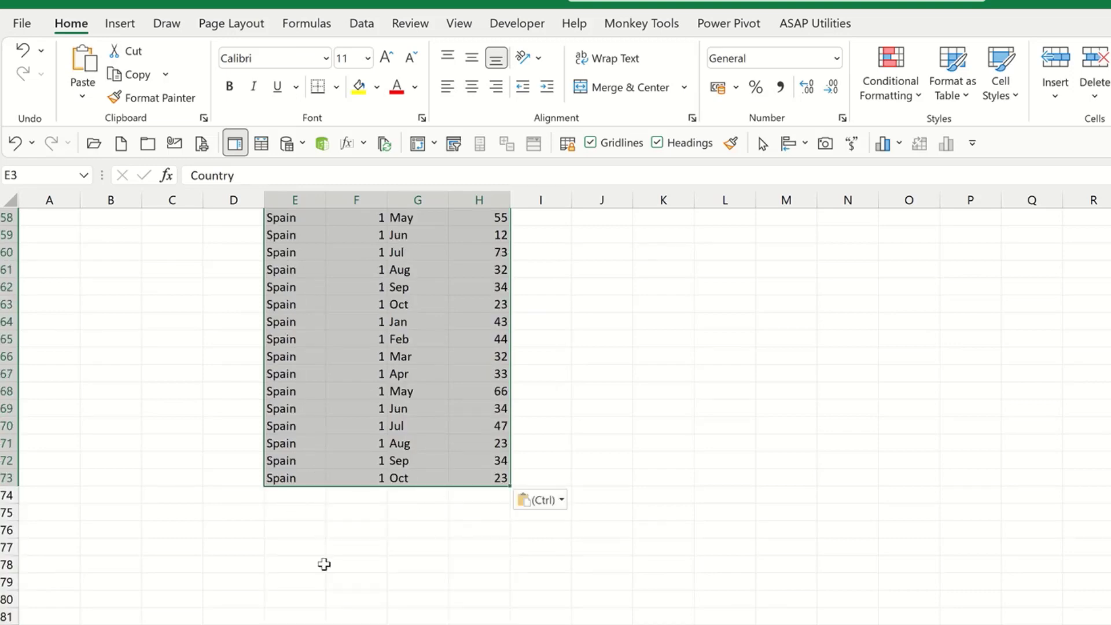
pyautogui.hotkey('ctrl', 'z')
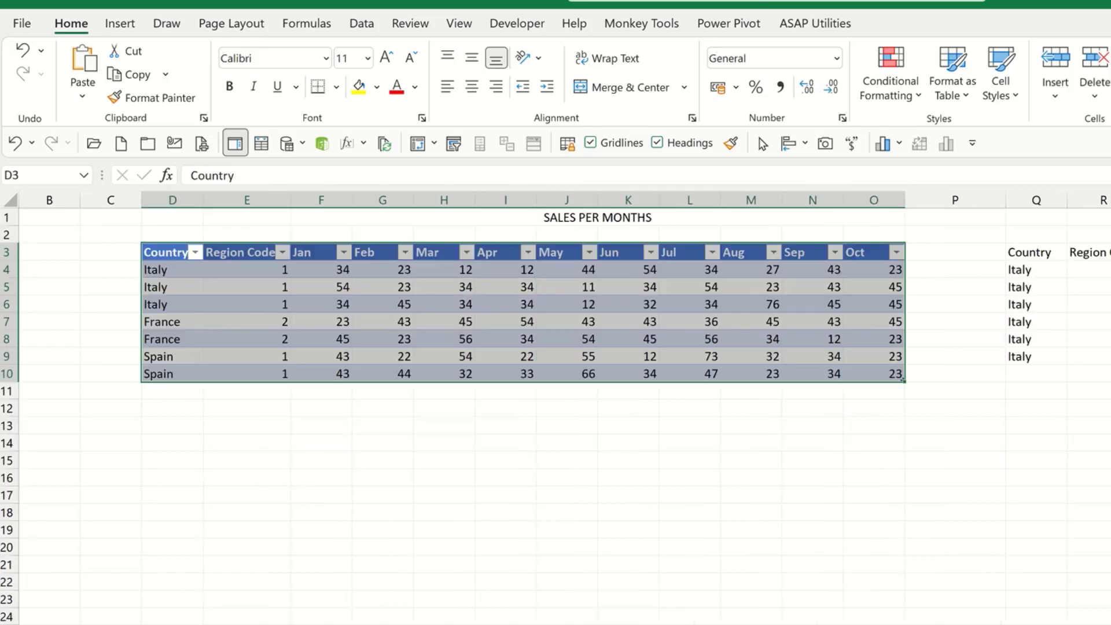
pyautogui.moveTo(150, 399); pyautogui.dragTo(446, 402)
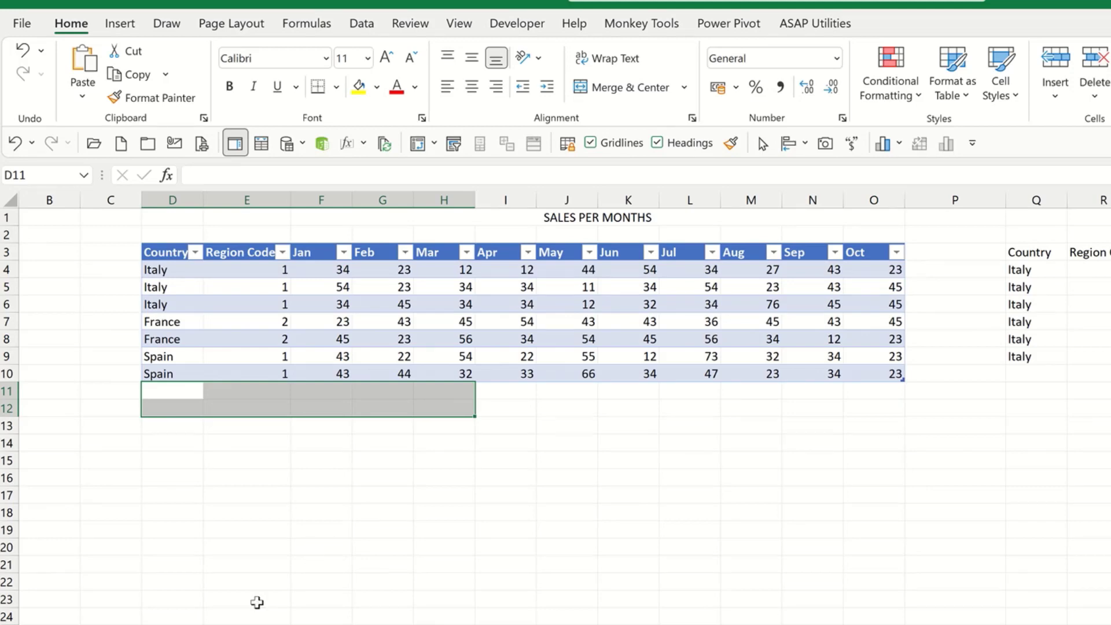
pyautogui.hotkey('ctrl', 'v')
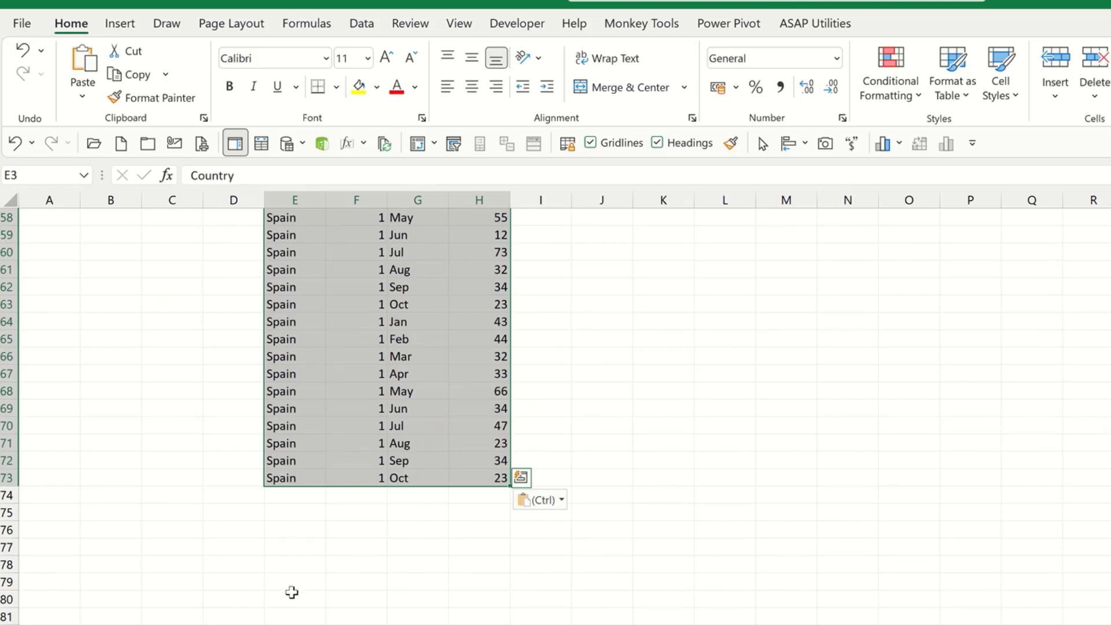
pyautogui.scroll(3, 292, 592)
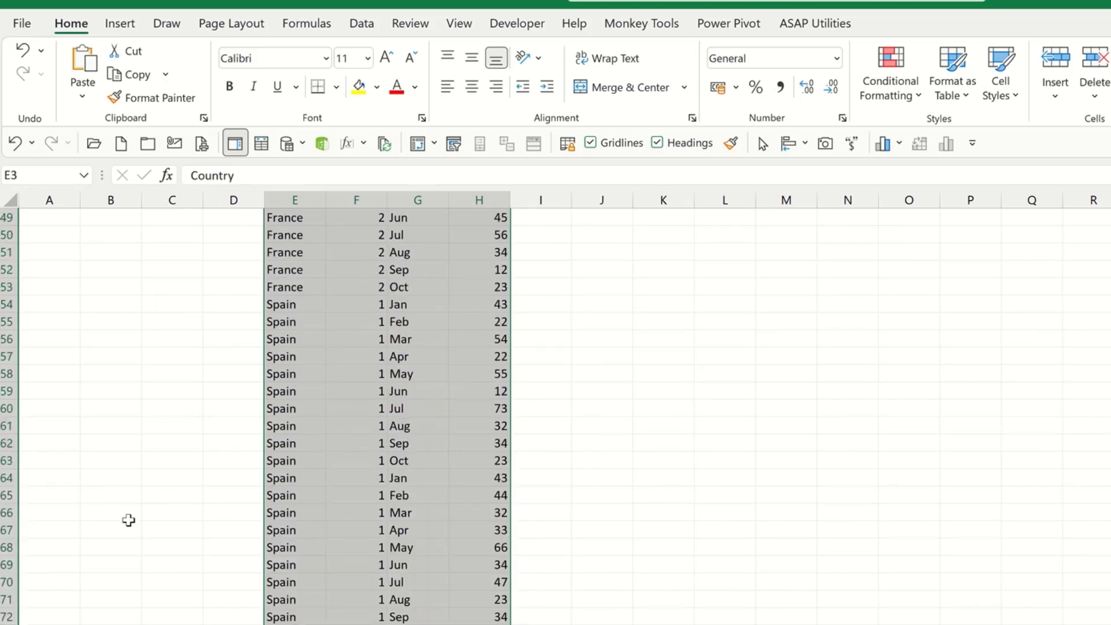
pyautogui.scroll(5, 156, 521)
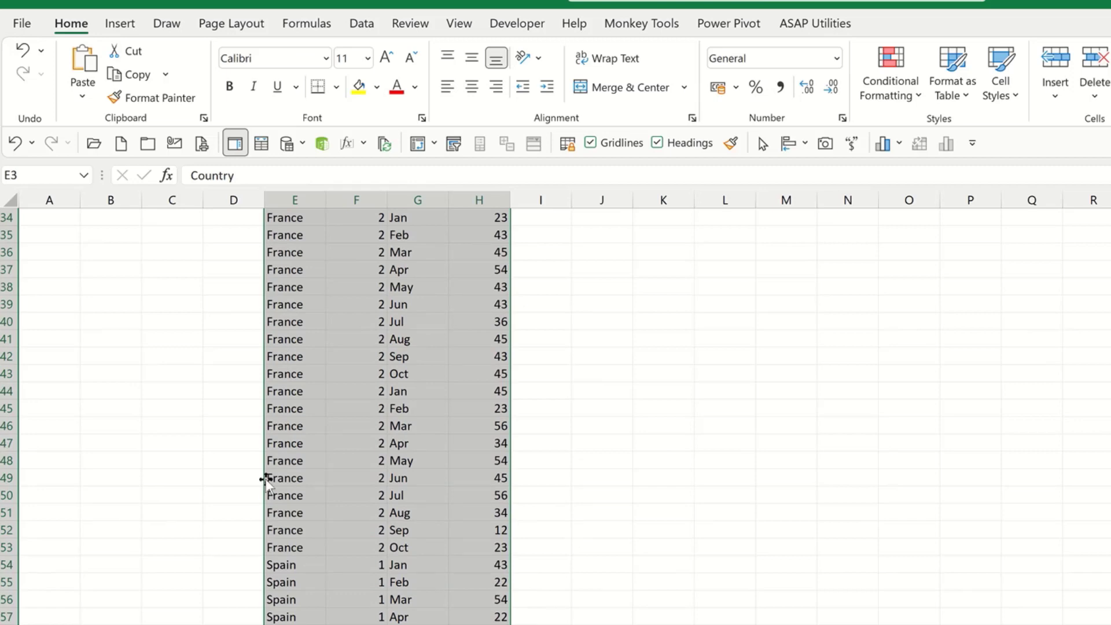
pyautogui.scroll(2, 267, 480)
pyautogui.scroll(9, 297, 486)
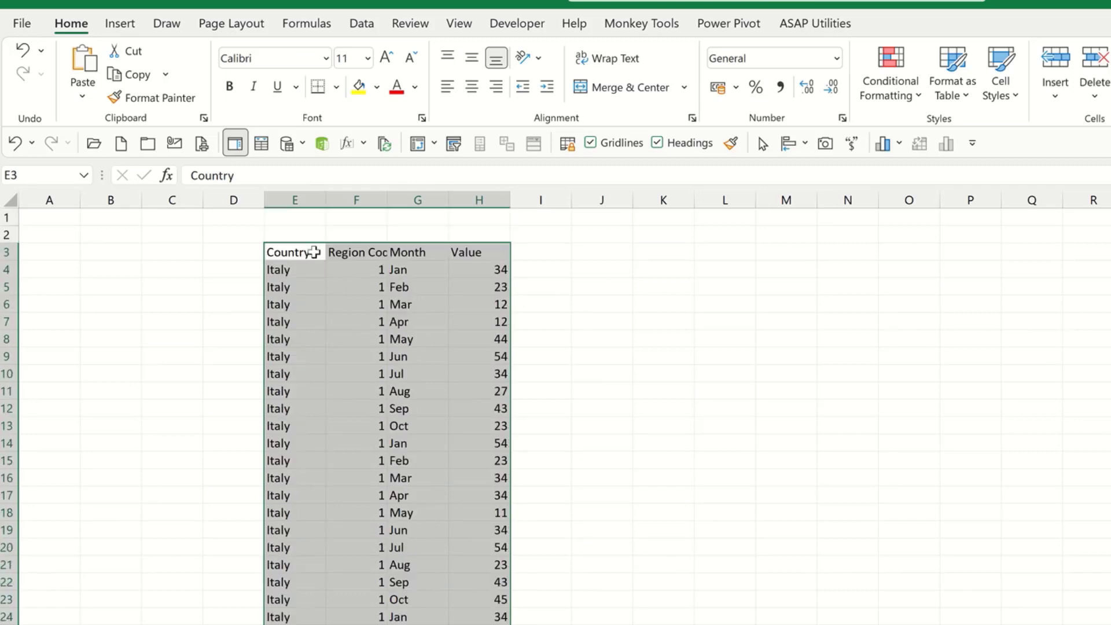
# - Widen column F to fit the Region Code header and rename the Value header in H3 to Sales
pyautogui.click(312, 253)
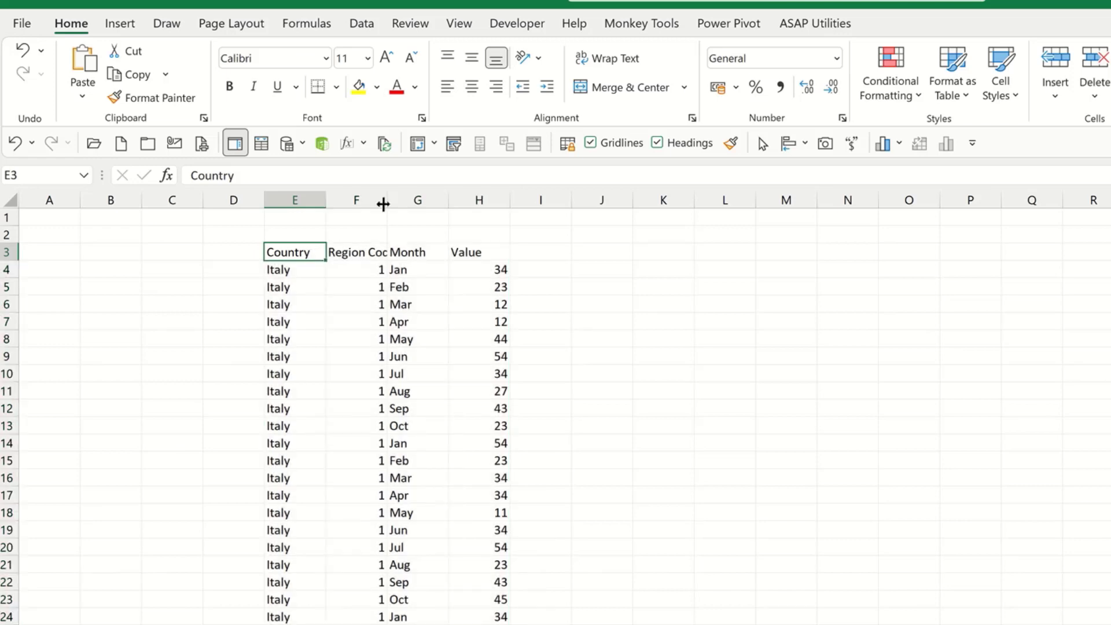
pyautogui.moveTo(387, 200); pyautogui.dragTo(428, 204)
pyautogui.click(366, 252)
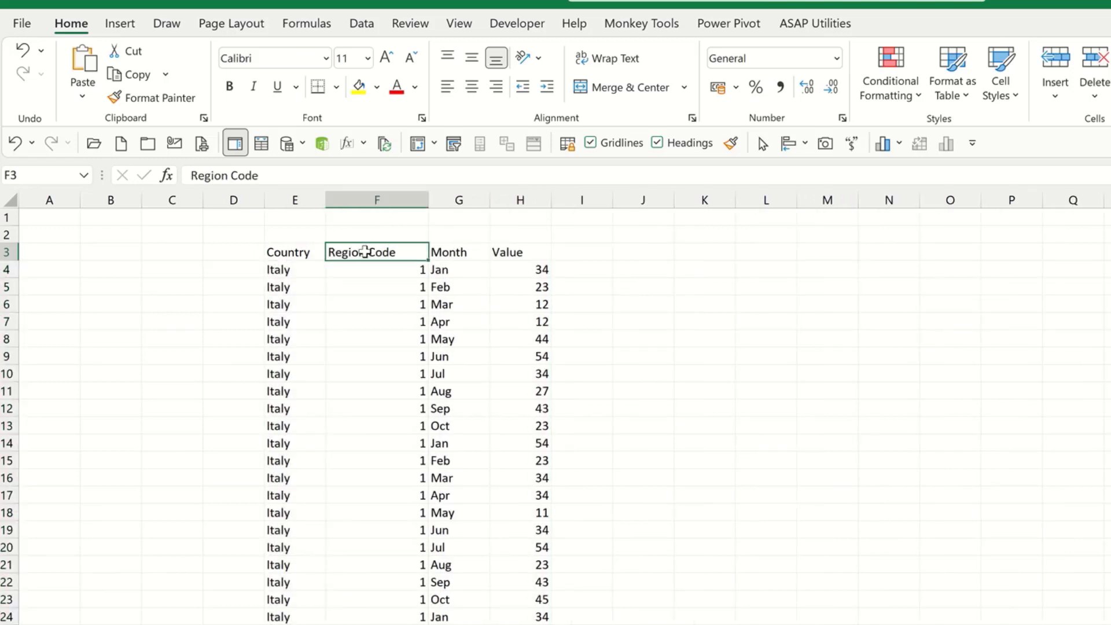
pyautogui.click(469, 250)
pyautogui.click(510, 252)
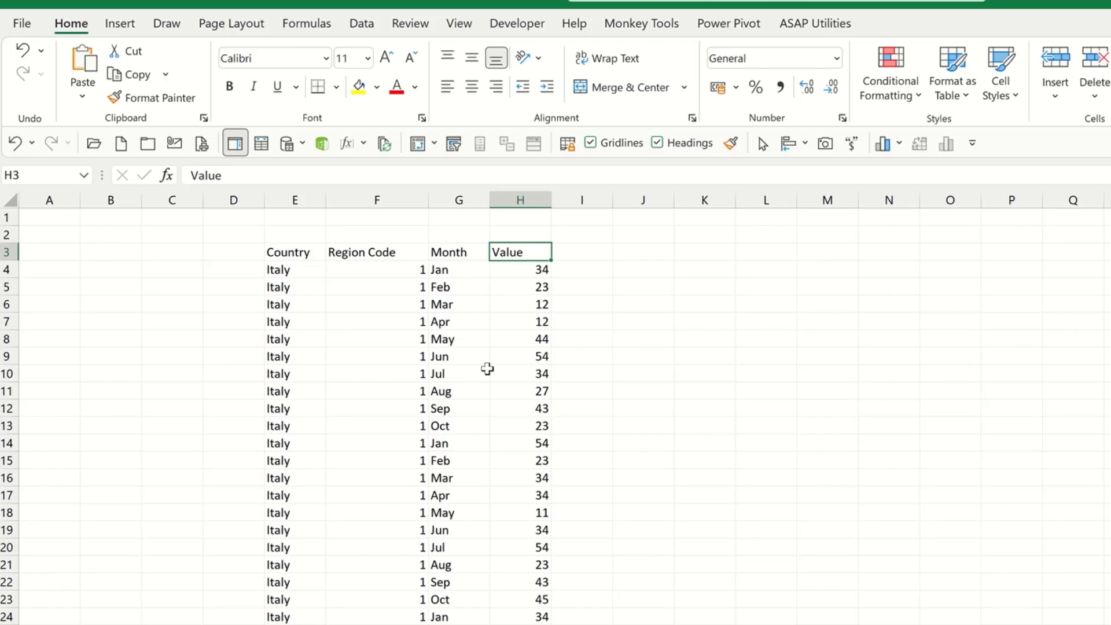
pyautogui.write('Sales')
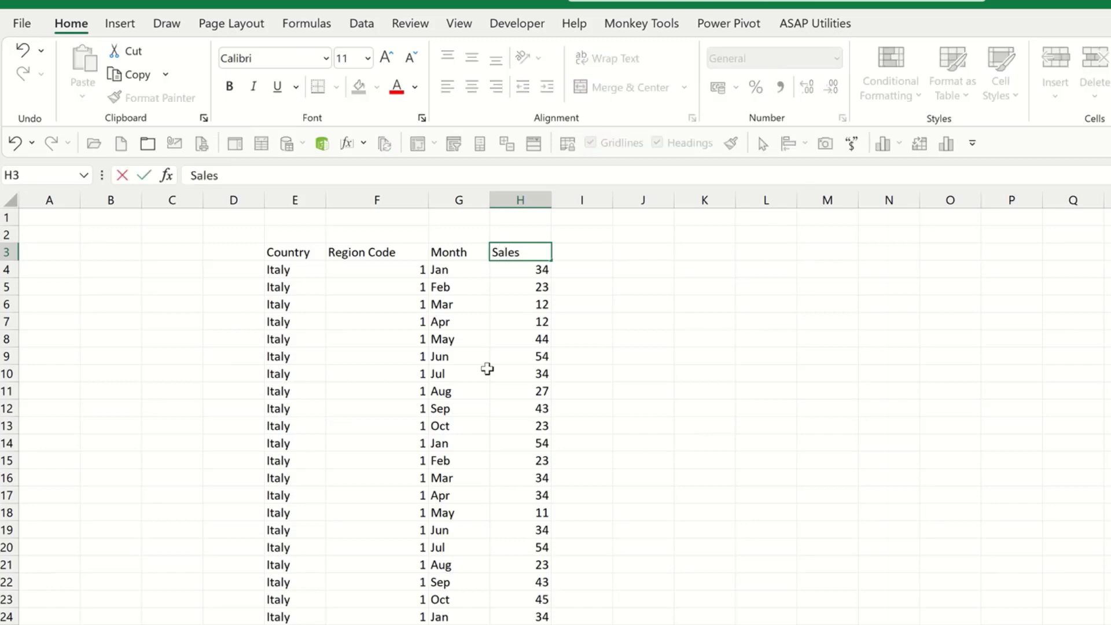
pyautogui.press('Return')
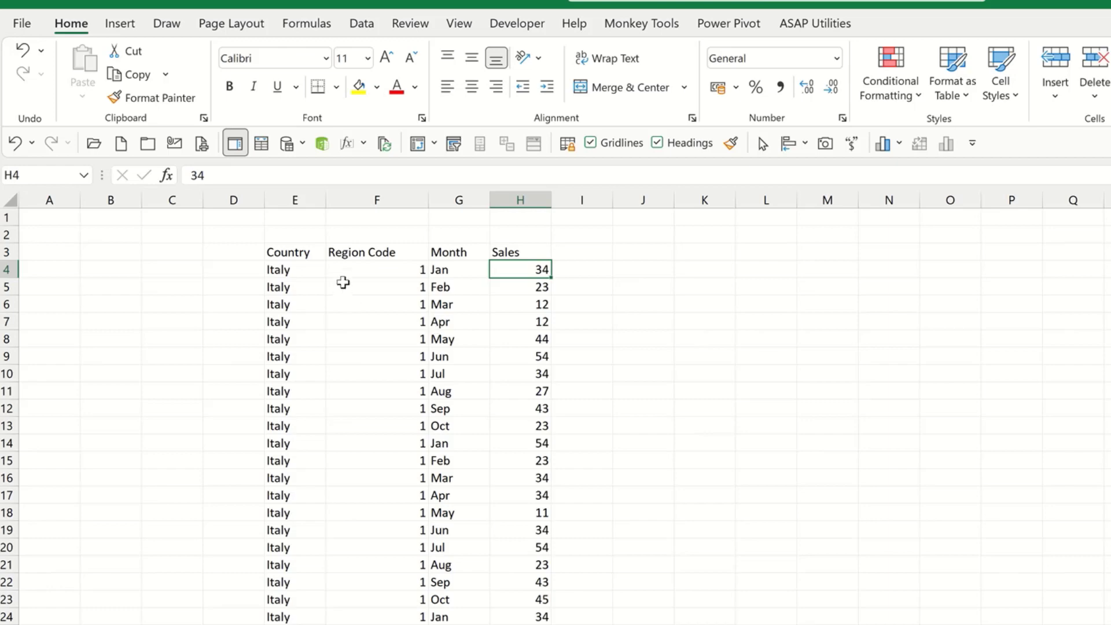
# - Create a PivotTable from 'Working Data'!$E$3:$H$73 on a new worksheet and add Sales as summed values
pyautogui.click(306, 254)
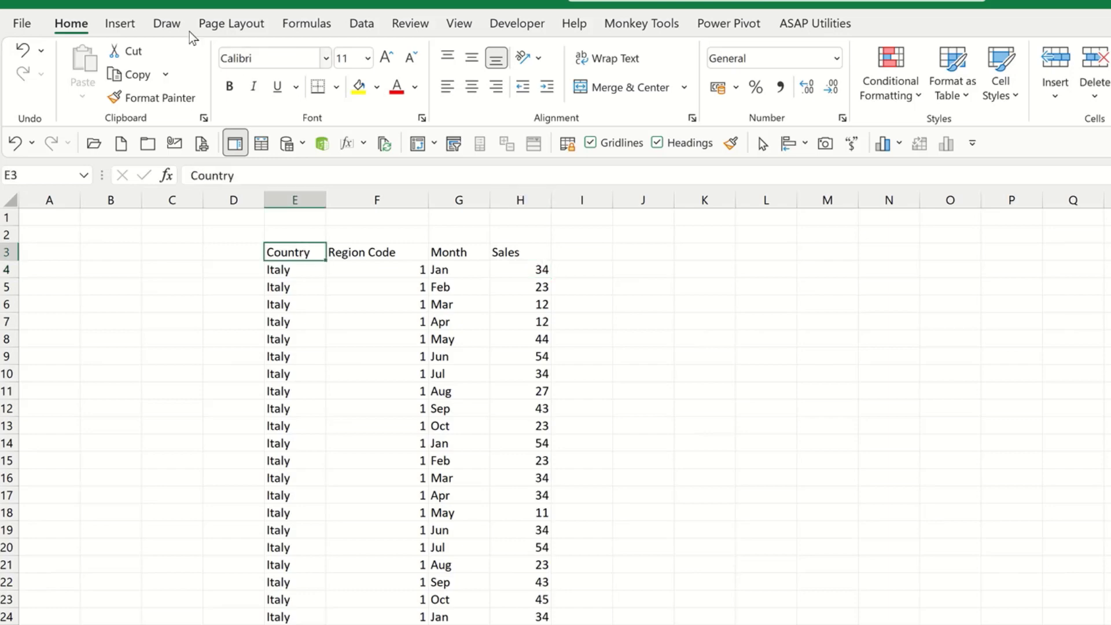
pyautogui.click(128, 26)
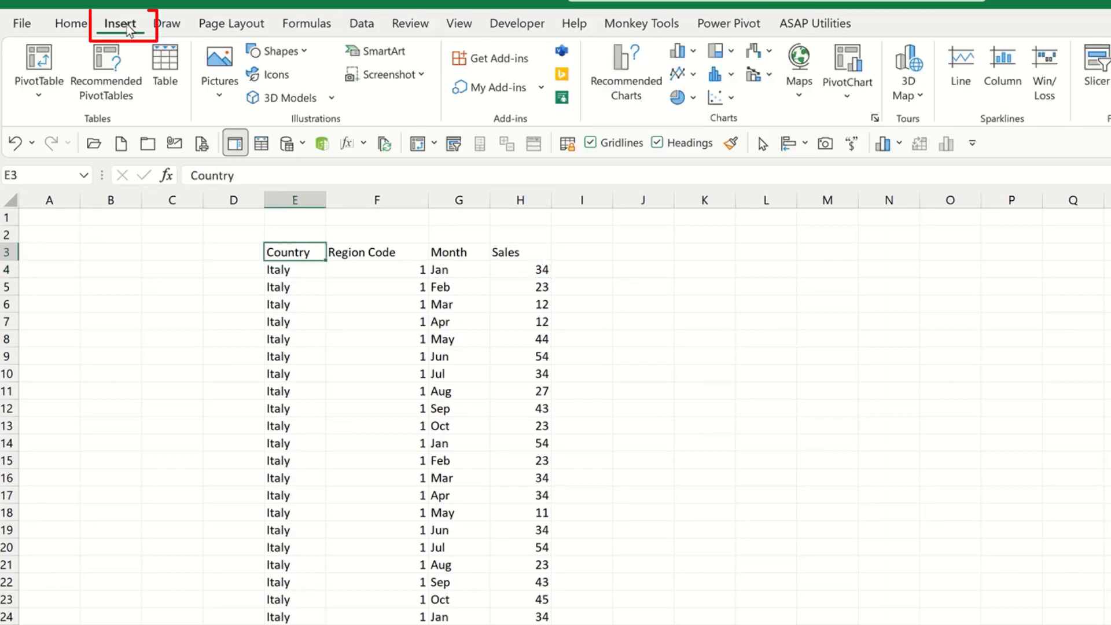
pyautogui.click(38, 96)
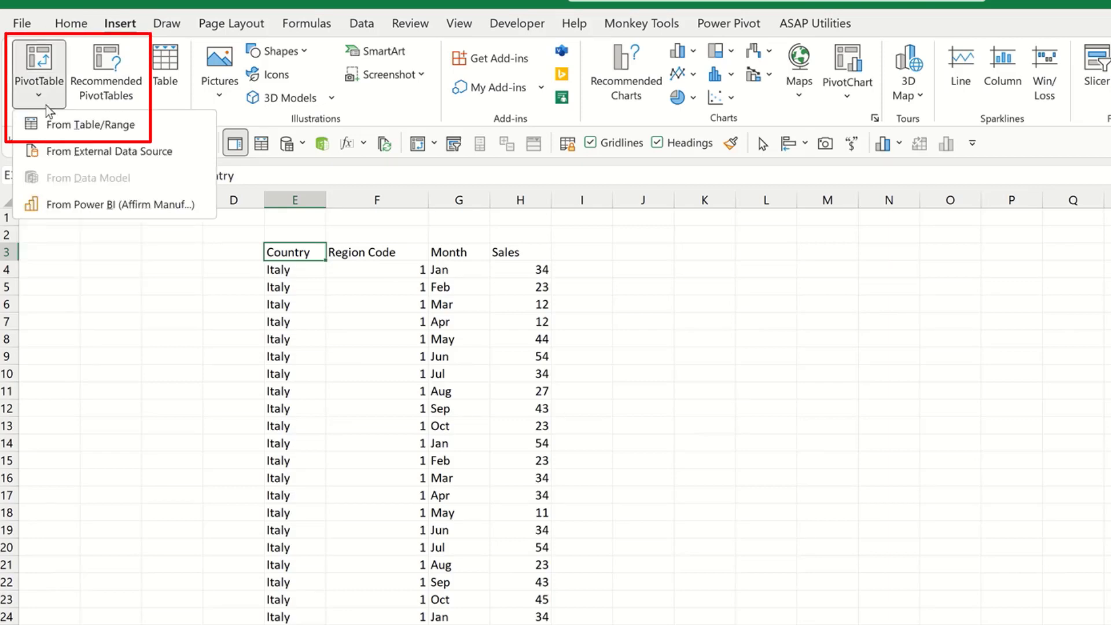
pyautogui.click(68, 125)
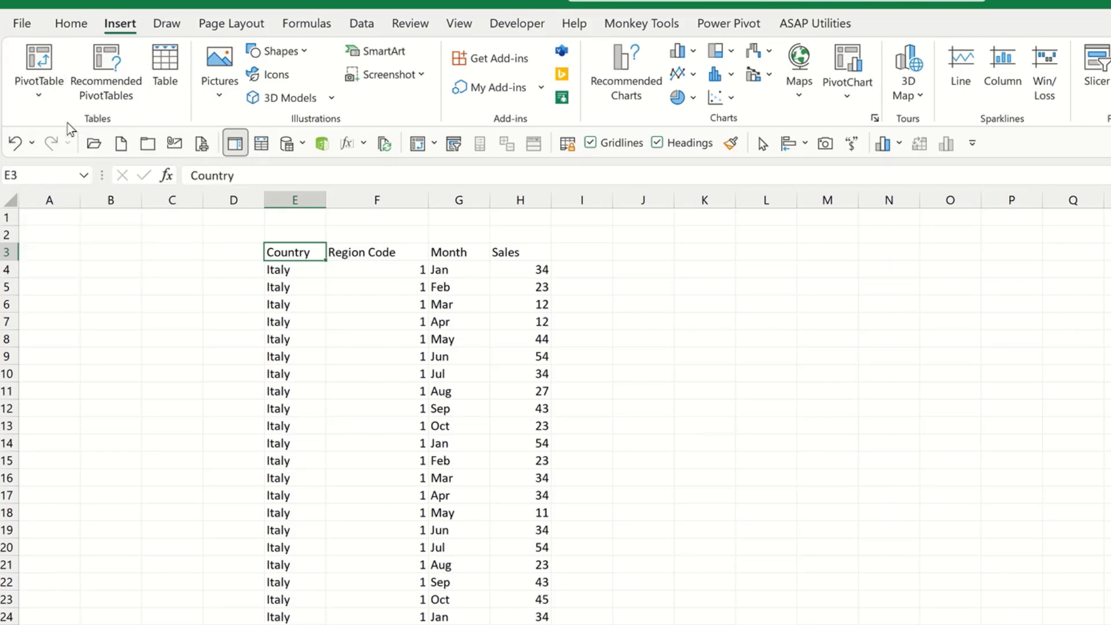
pyautogui.moveTo(386, 218); pyautogui.dragTo(923, 252)
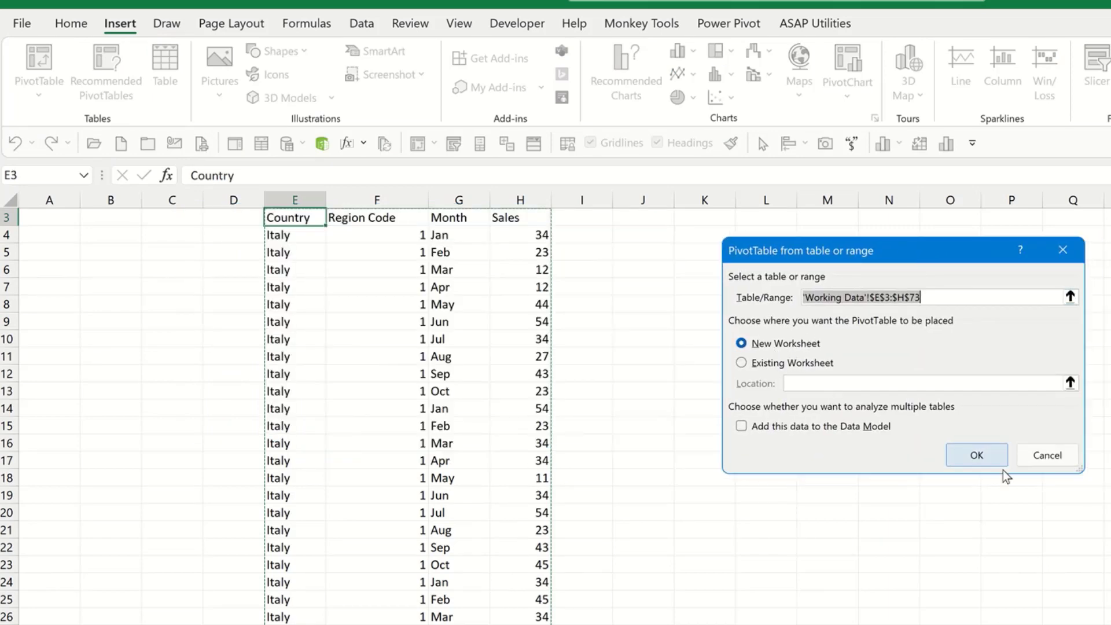
pyautogui.click(954, 456)
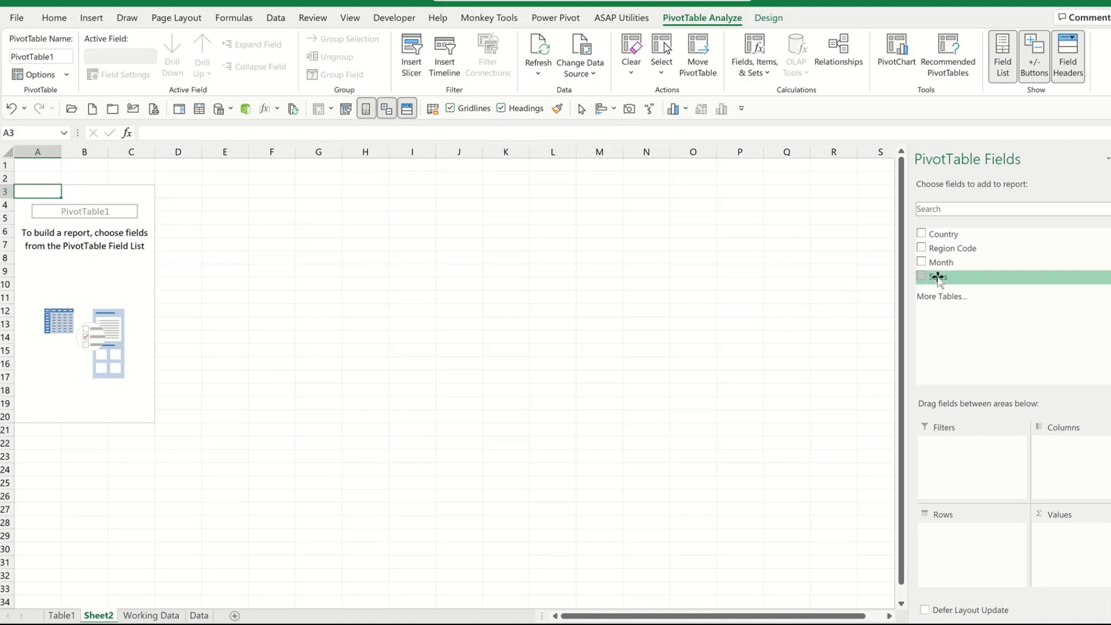
pyautogui.moveTo(937, 278); pyautogui.dragTo(1065, 545)
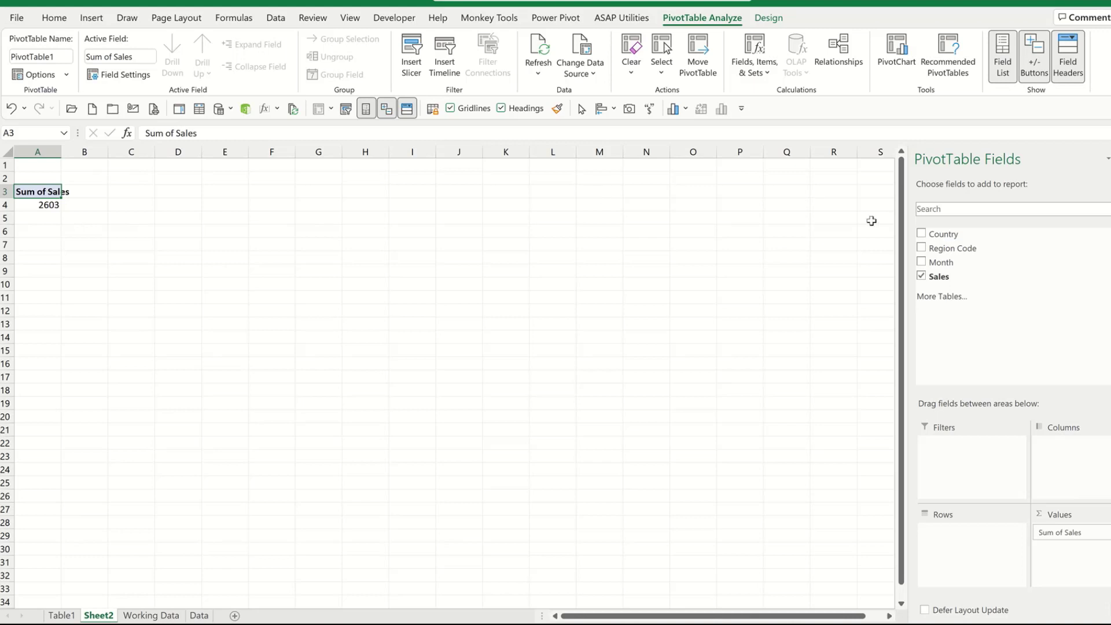
# - Try Country in the pivot rows with Month first in columns and next in rows, and remove both fields
pyautogui.moveTo(931, 234); pyautogui.dragTo(956, 544)
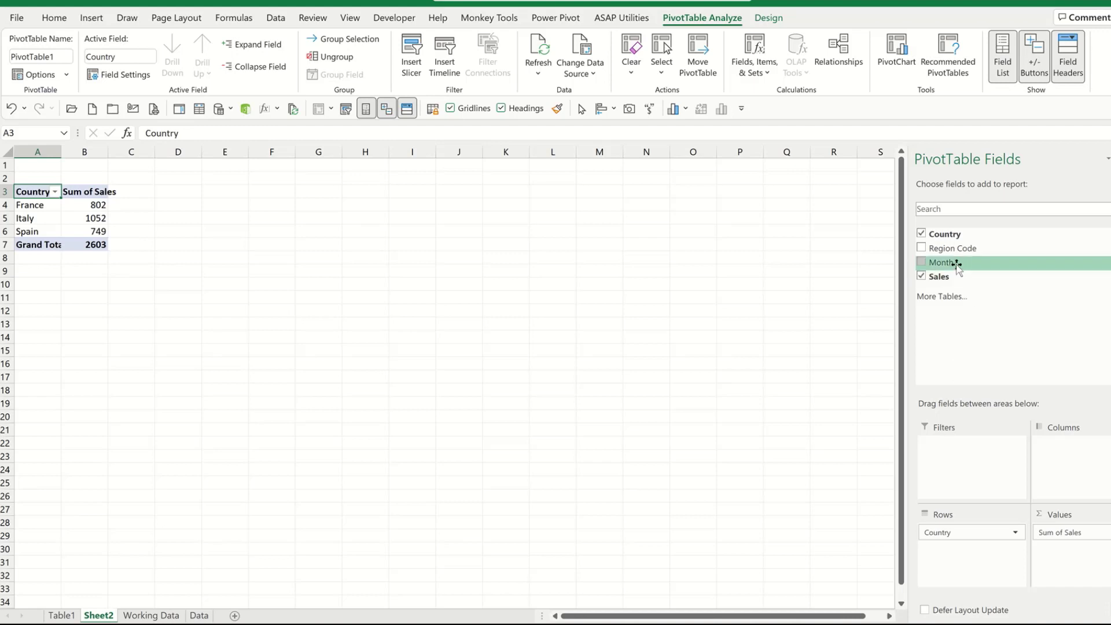
pyautogui.moveTo(952, 263); pyautogui.dragTo(1063, 463)
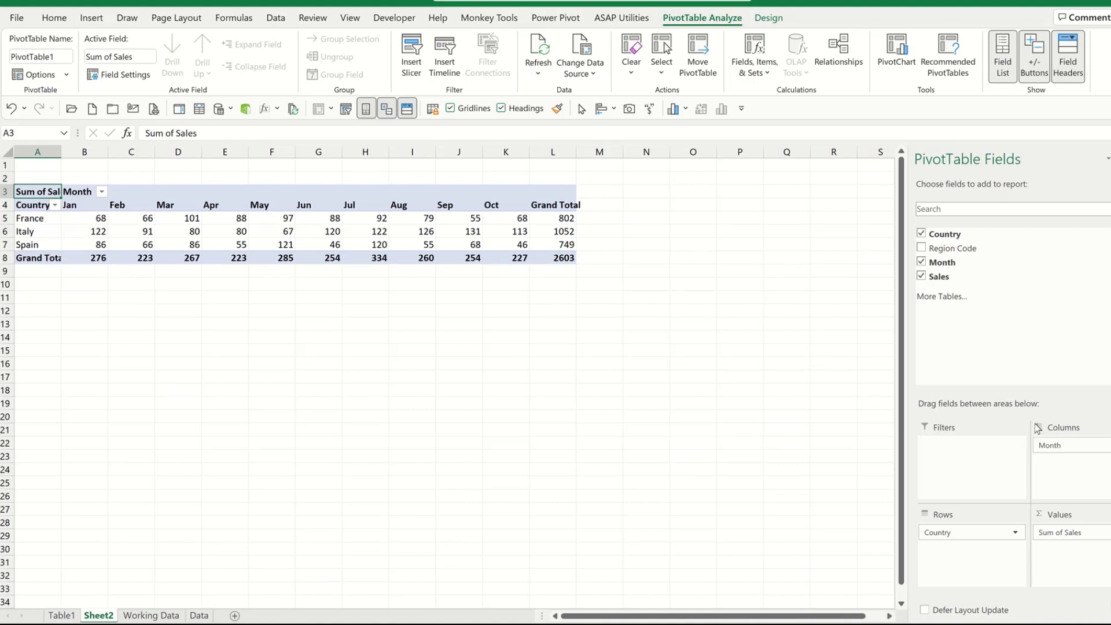
pyautogui.moveTo(1071, 445); pyautogui.dragTo(956, 554)
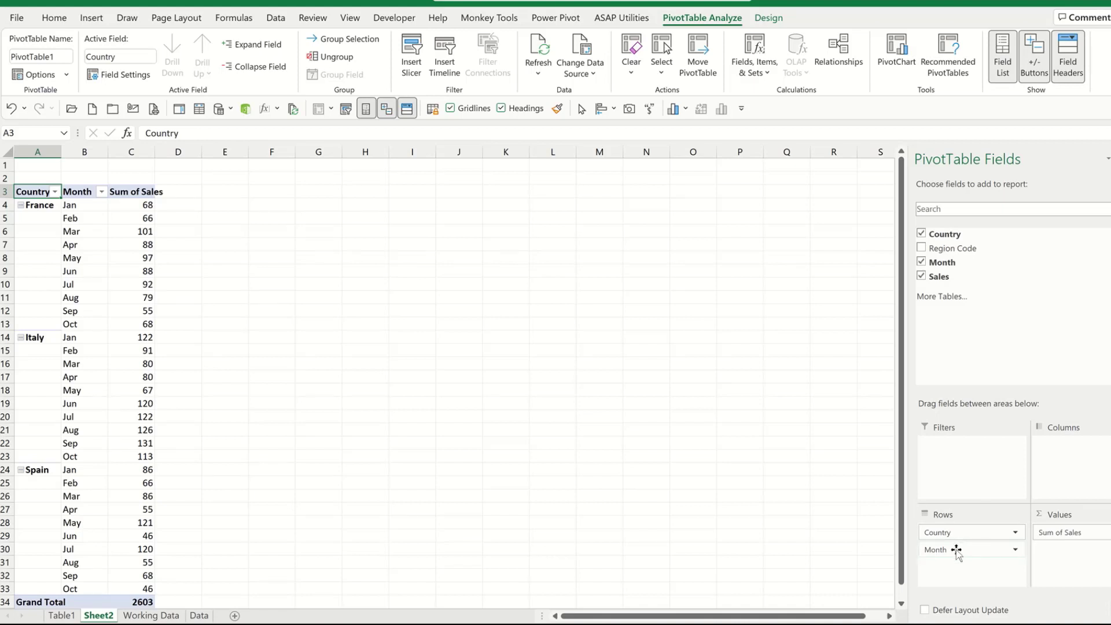
pyautogui.moveTo(956, 550); pyautogui.dragTo(820, 484)
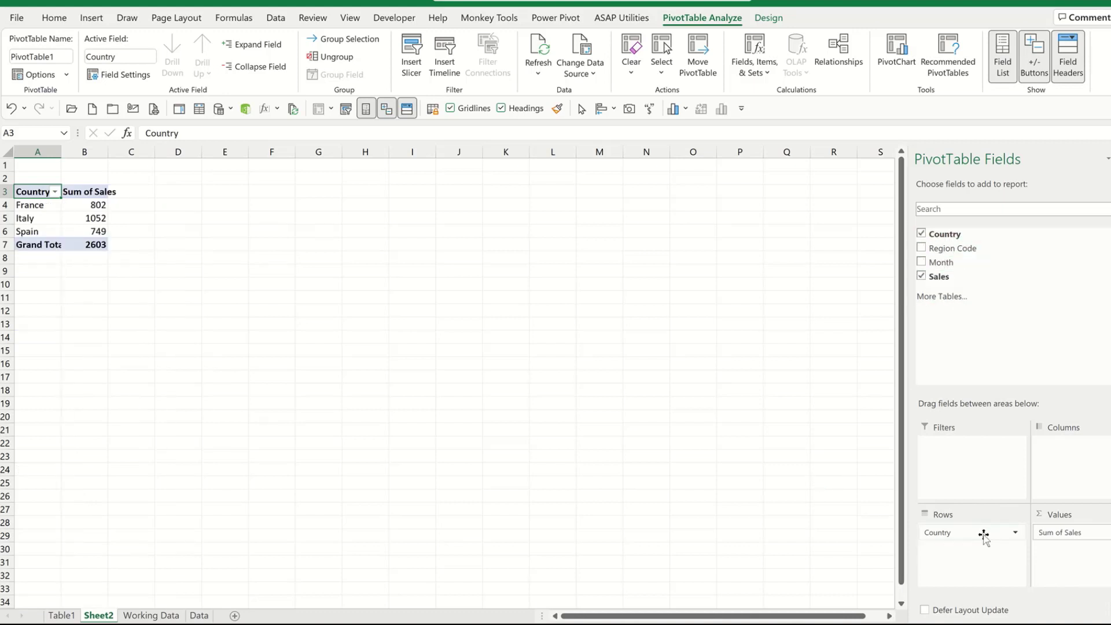
pyautogui.moveTo(982, 533); pyautogui.dragTo(842, 535)
# - Lay out the pivot table with Month in rows and Region Code in columns
pyautogui.moveTo(950, 249); pyautogui.dragTo(953, 548)
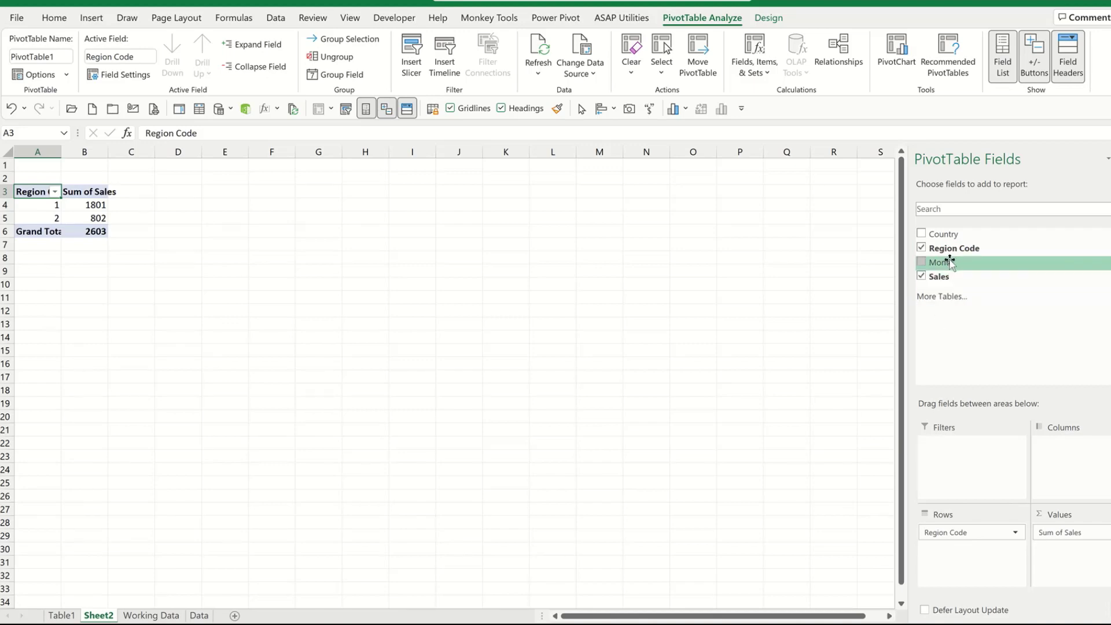
pyautogui.moveTo(951, 263); pyautogui.dragTo(1062, 453)
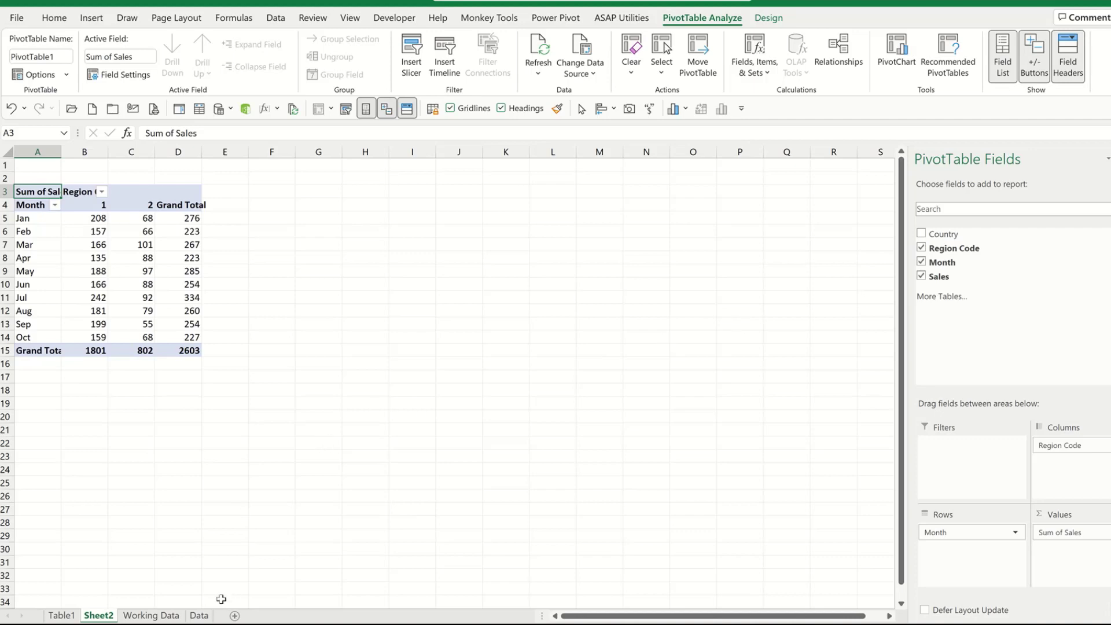
# - Return to the Data sheet and review the original SALES PER MONTHS table
pyautogui.click(200, 615)
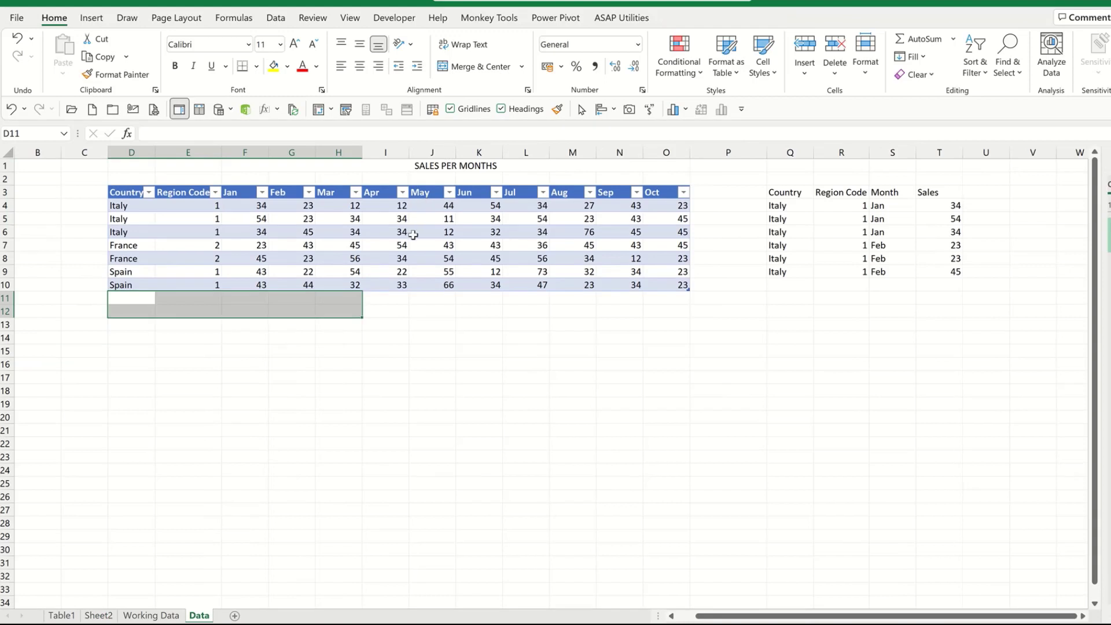
pyautogui.click(413, 234)
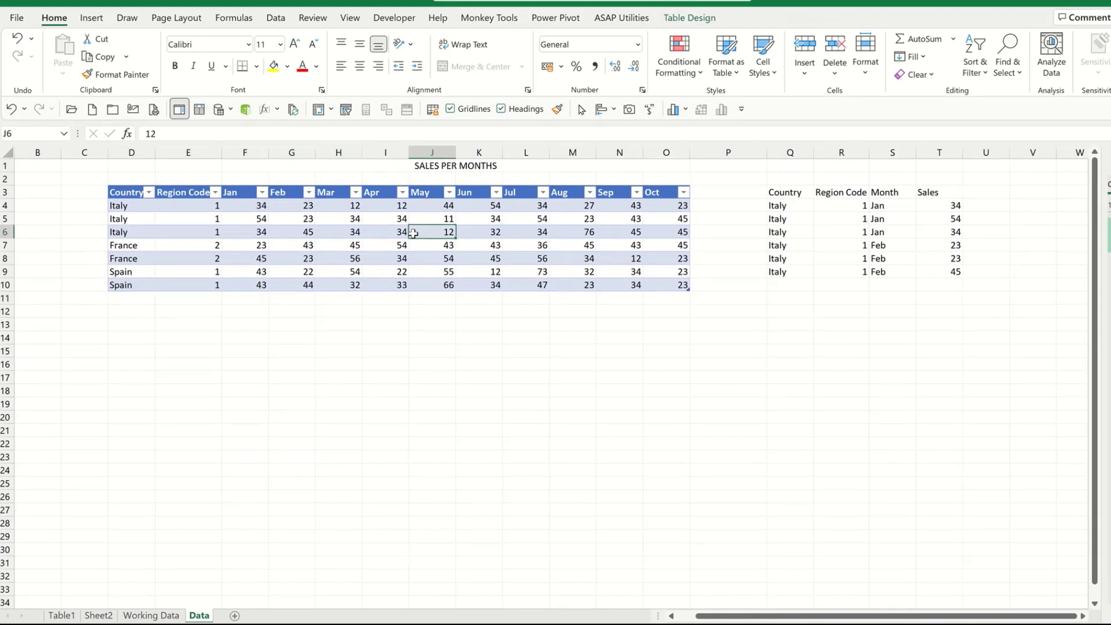
pyautogui.click(500, 445)
pyautogui.click(263, 465)
pyautogui.click(258, 368)
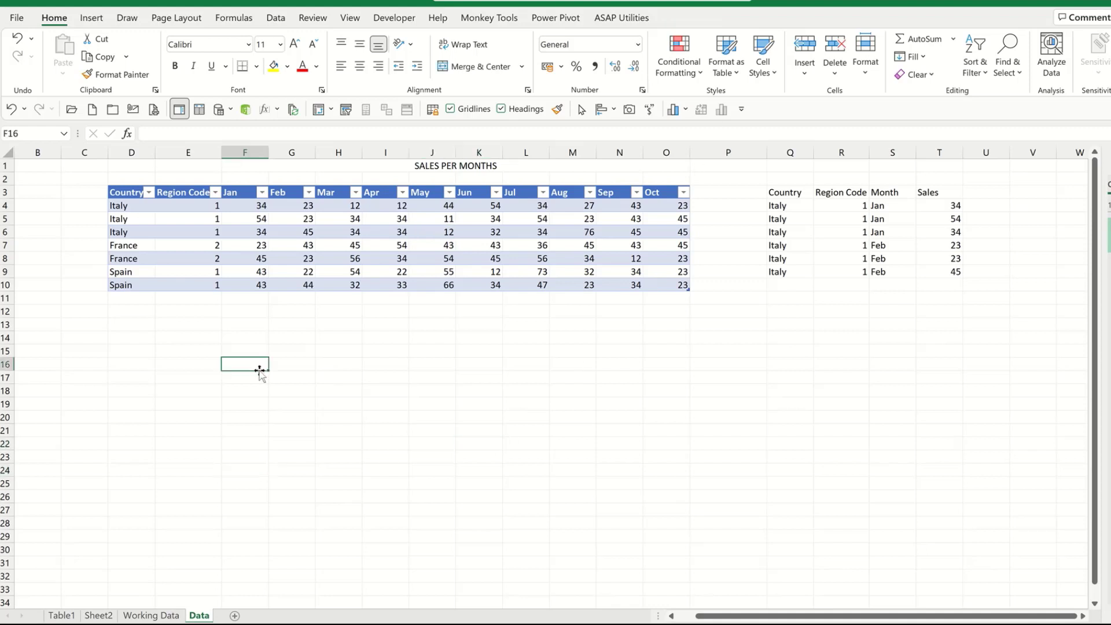
pyautogui.click(327, 327)
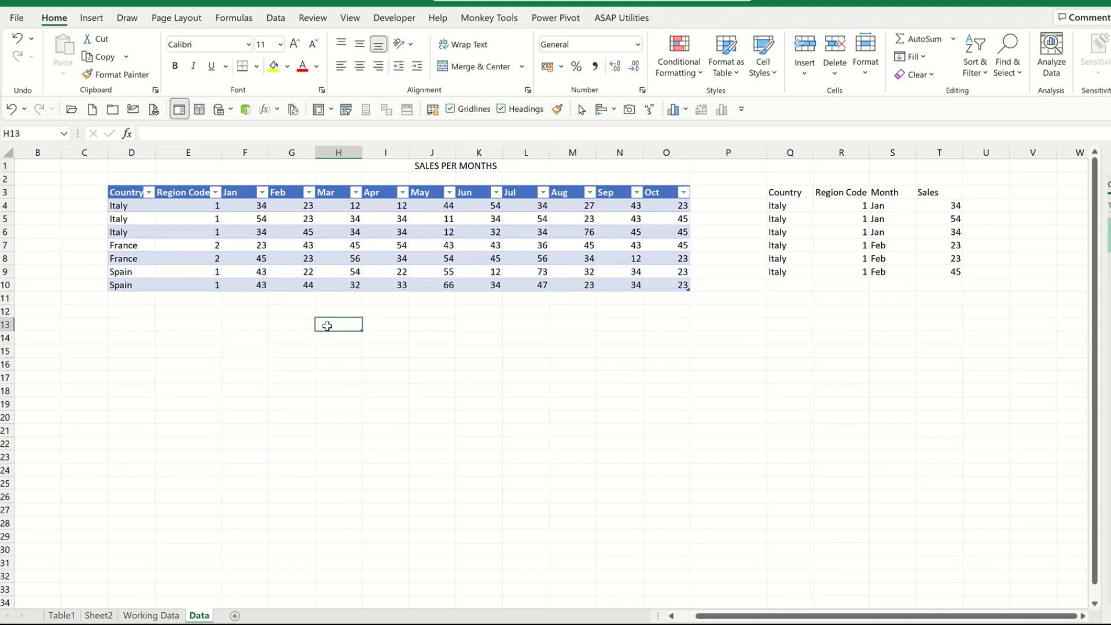